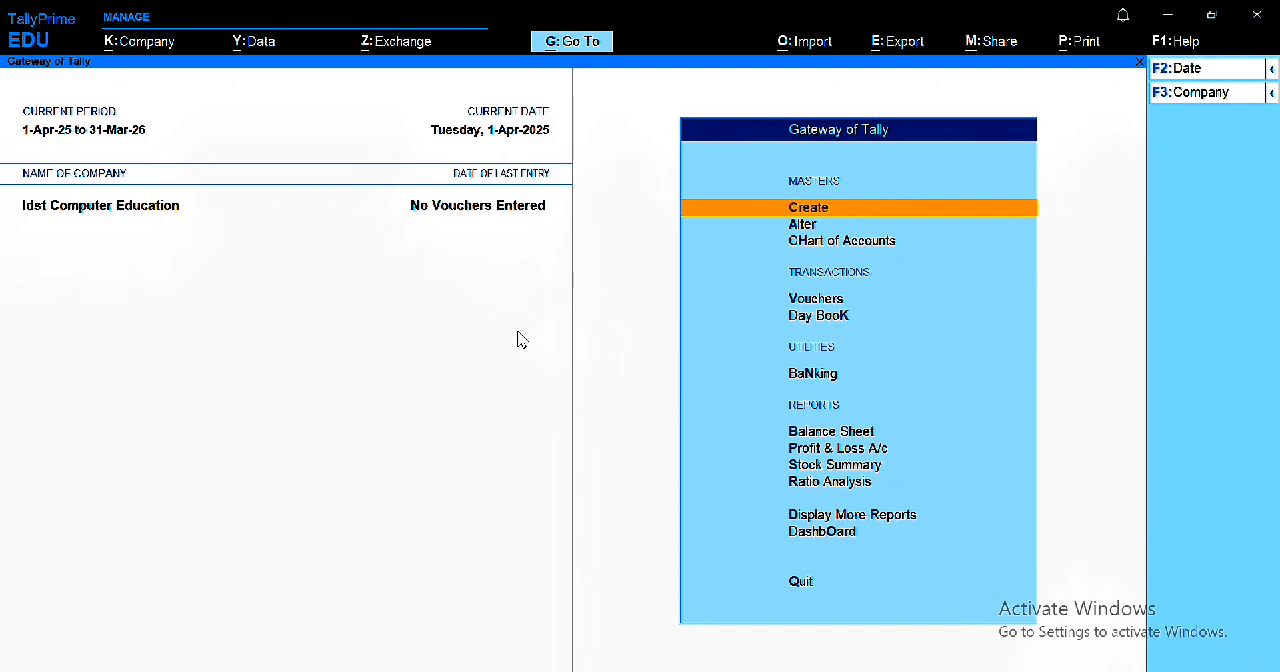
Step: Open the security settings for Idst Computer Education and set Control User Access to Company Data to Yes
{"action": "key", "text": "alt"}
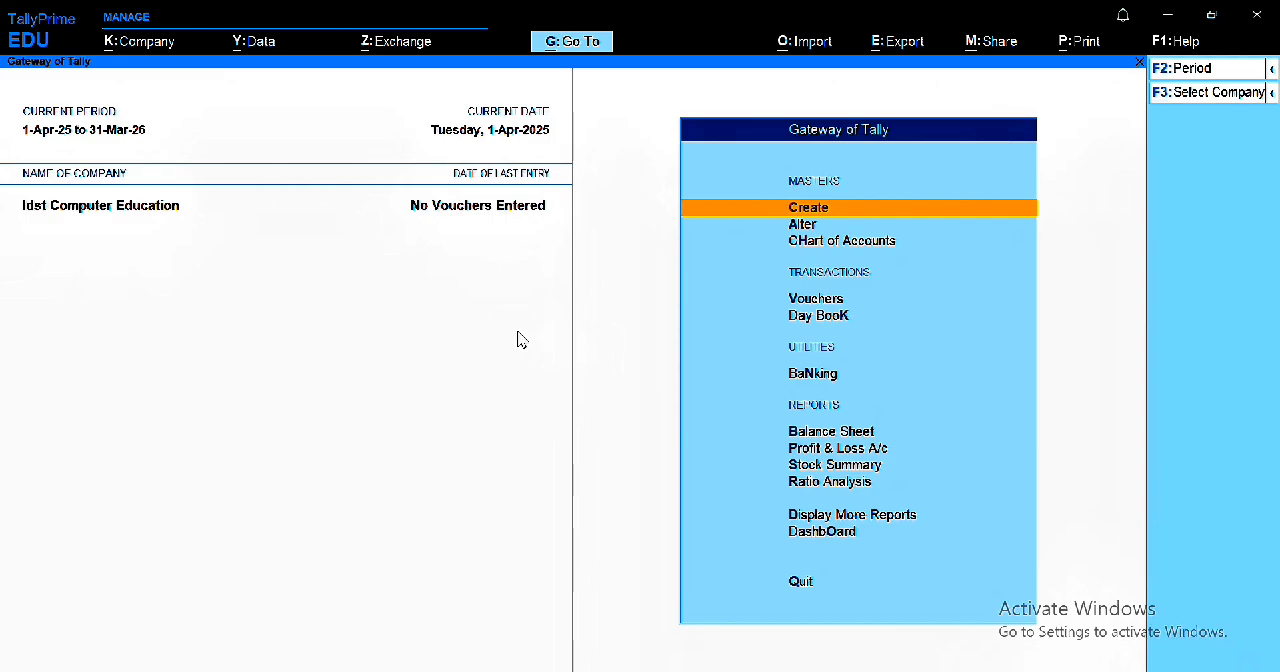
{"action": "key", "text": "alt+k"}
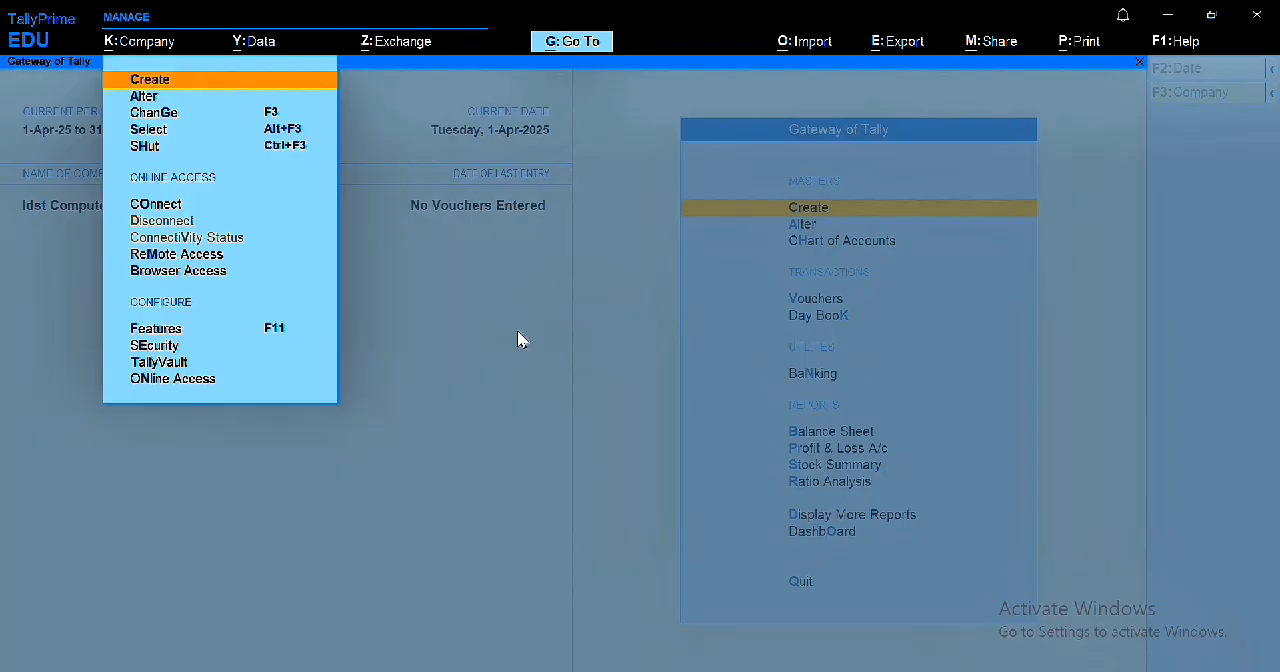
{"action": "key", "text": "Down"}
{"action": "key", "text": "Down"}
{"action": "key", "text": "Down"}
{"action": "key", "text": "Down"}
{"action": "key", "text": "Down"}
{"action": "key", "text": "Down"}
{"action": "key", "text": "Down"}
{"action": "key", "text": "Down"}
{"action": "key", "text": "Down"}
{"action": "key", "text": "Down"}
{"action": "key", "text": "Down"}
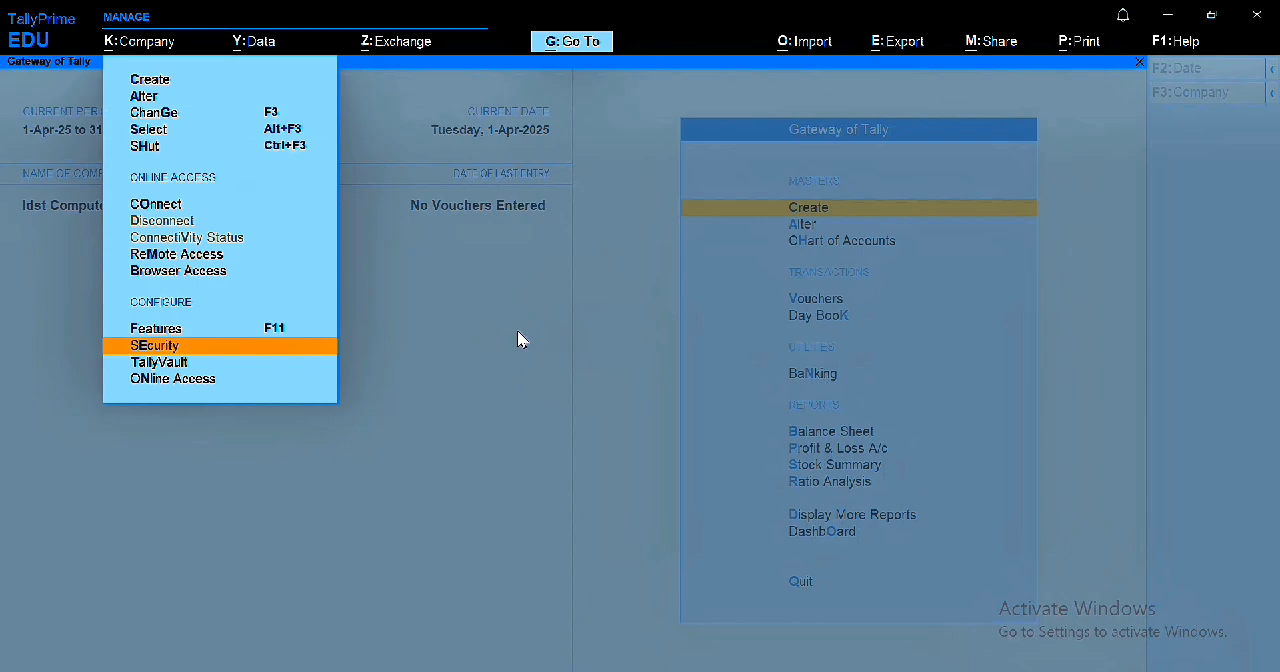
{"action": "key", "text": "Return"}
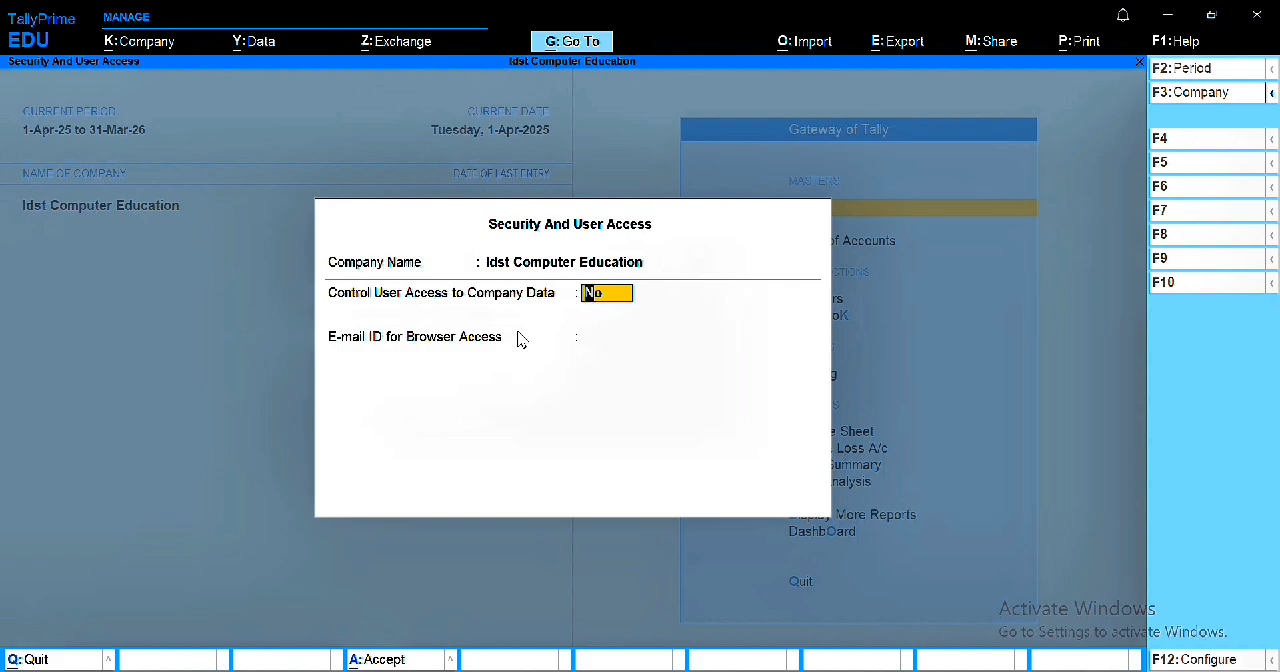
{"action": "type", "text": "YES"}
{"action": "key", "text": "Return"}
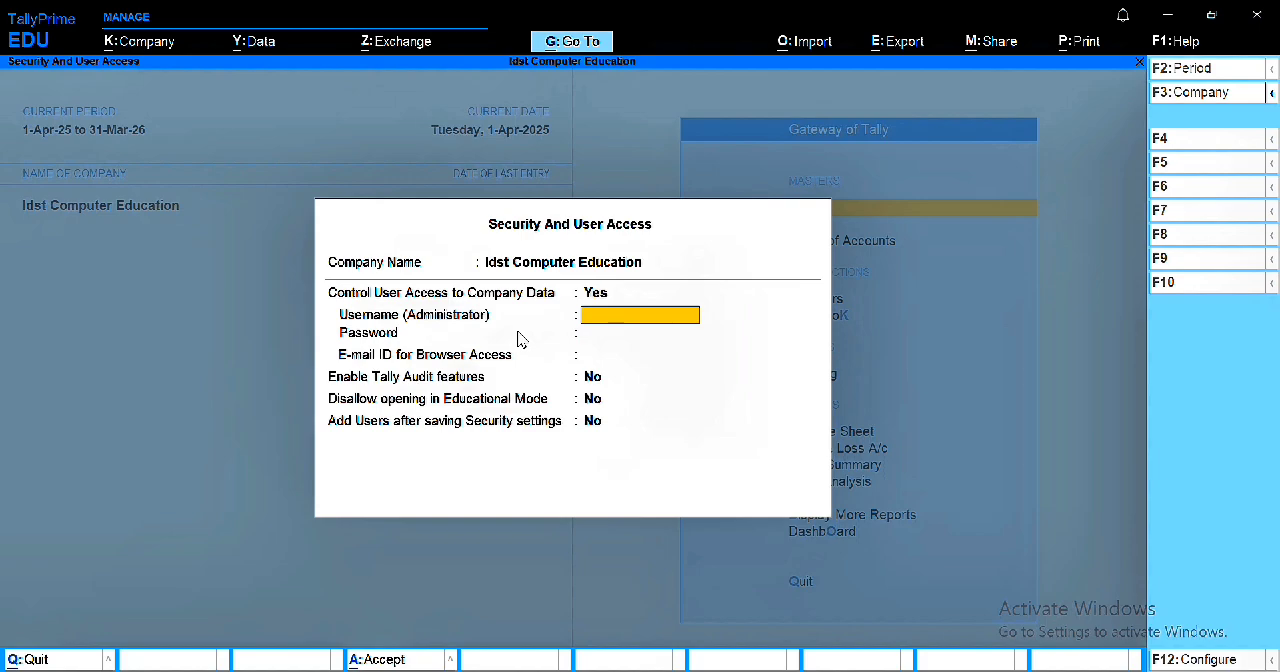
Step: Set the administrator username to IDST, then enter and confirm the administrator password
{"action": "type", "text": "IDST"}
{"action": "key", "text": "Return"}
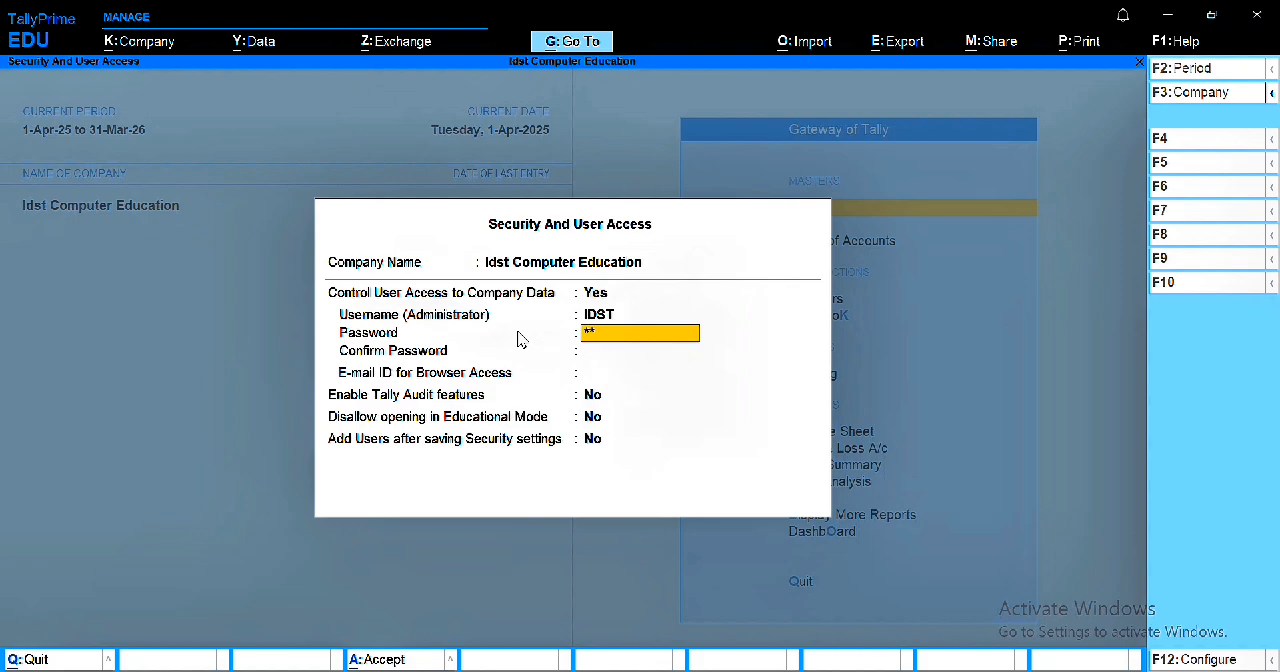
{"action": "type", "text": "***"}
{"action": "key", "text": "Return"}
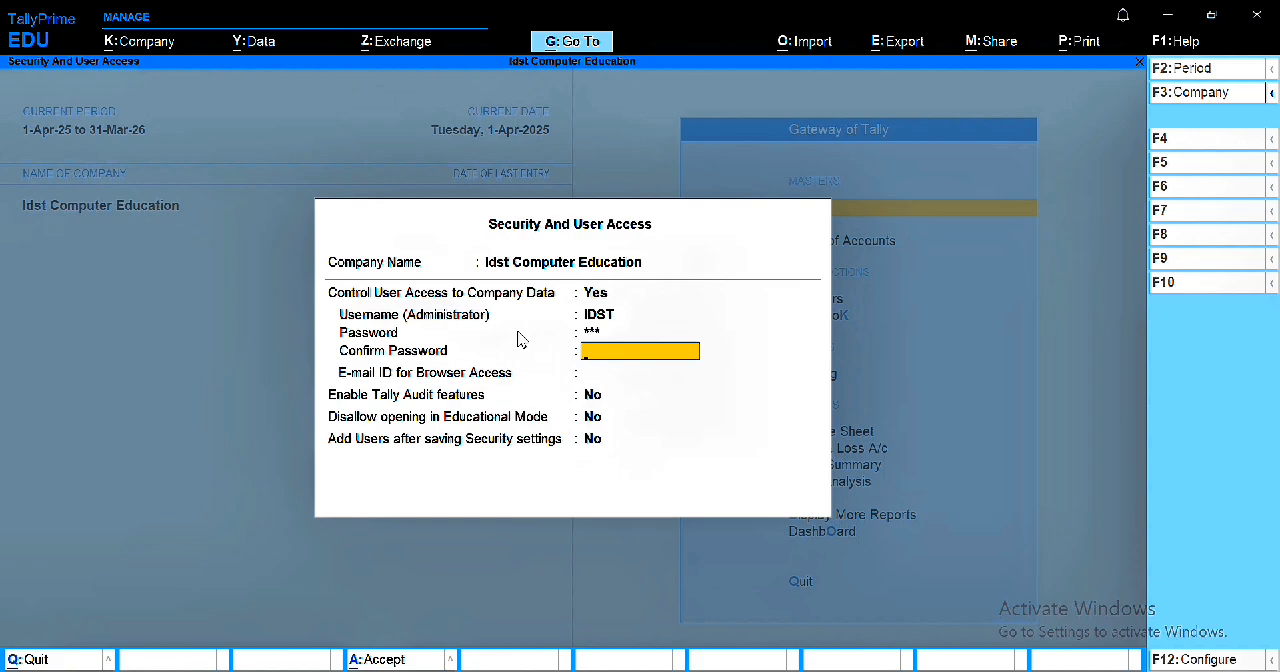
{"action": "key", "text": "Return"}
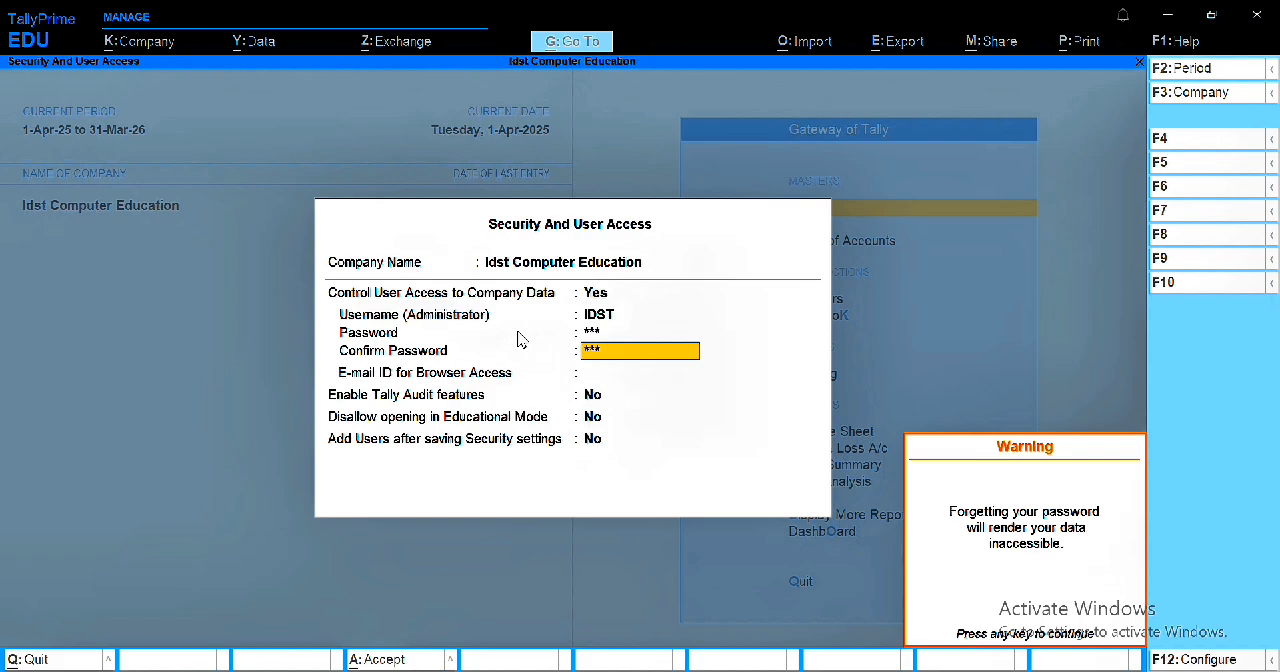
{"action": "key", "text": "Return"}
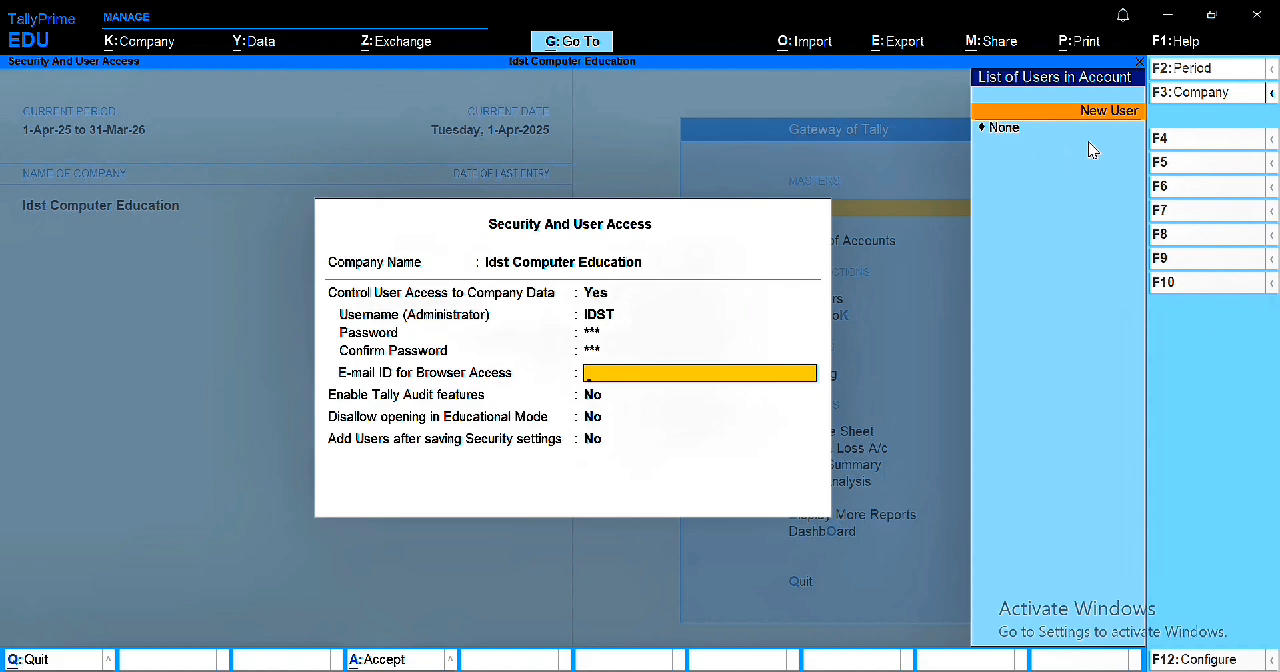
Step: Add a new user for browser access by entering the administrator's e-mail address
{"action": "key", "text": "Return"}
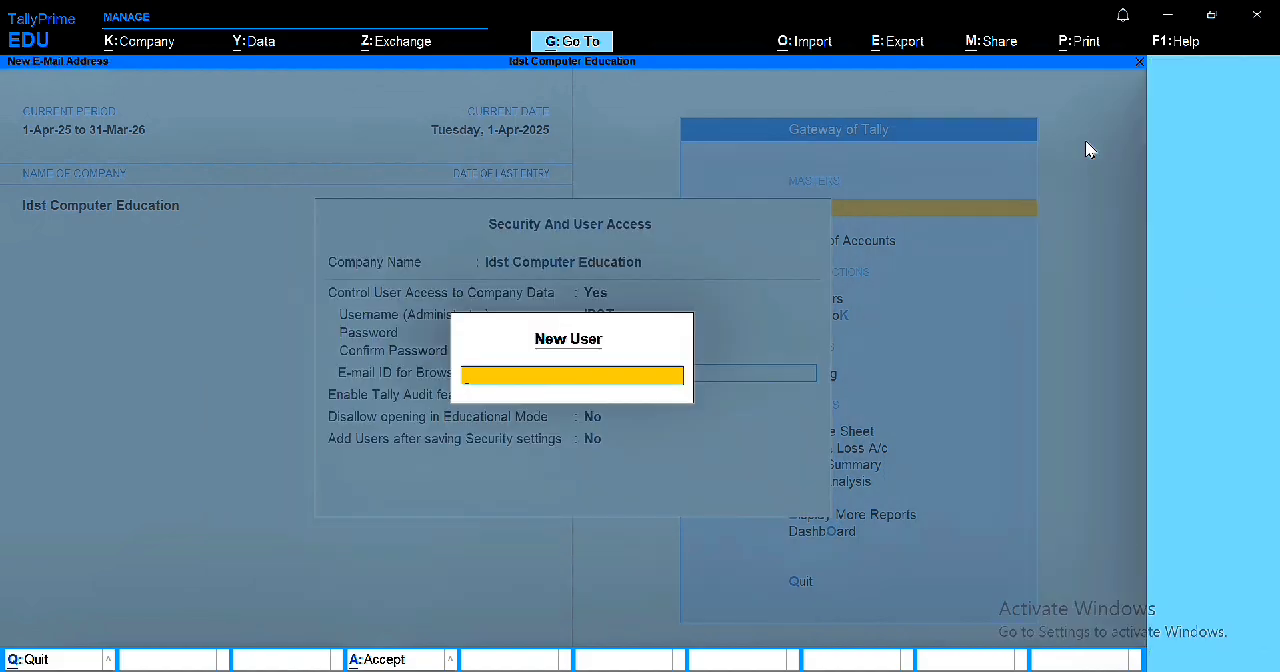
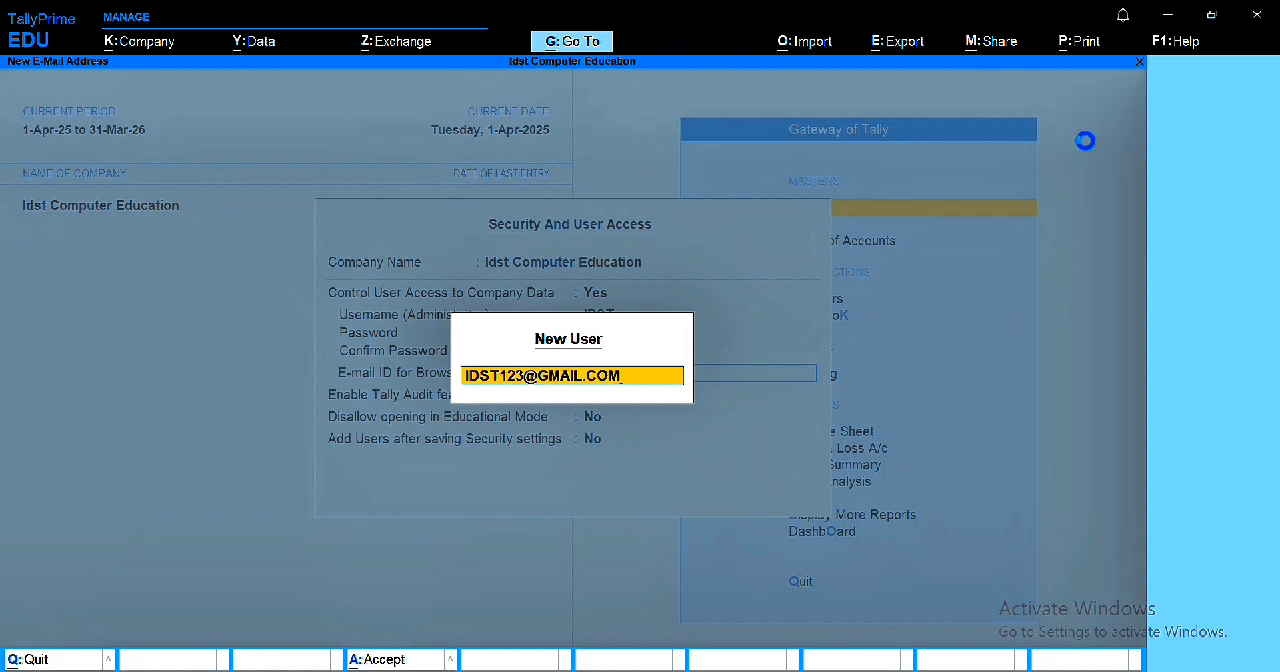
{"action": "key", "text": "Return"}
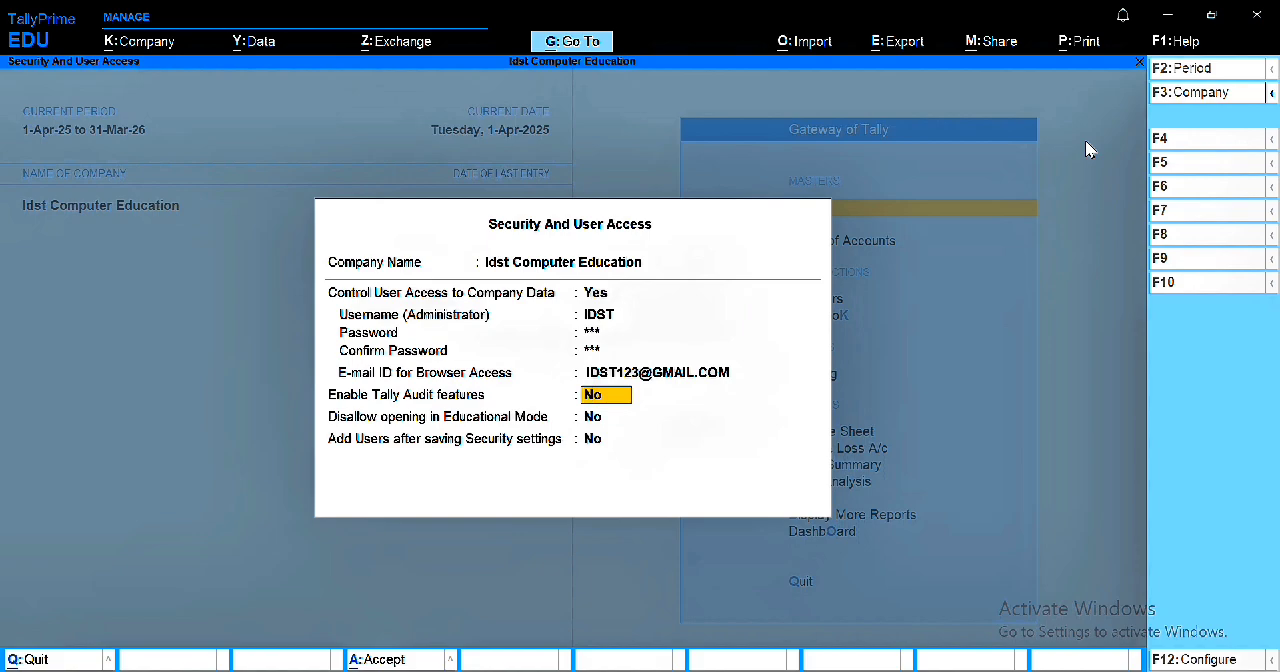
Step: Keep Tally Audit, the Educational Mode restriction and adding users at No, and save the security settings
{"action": "key", "text": "Return"}
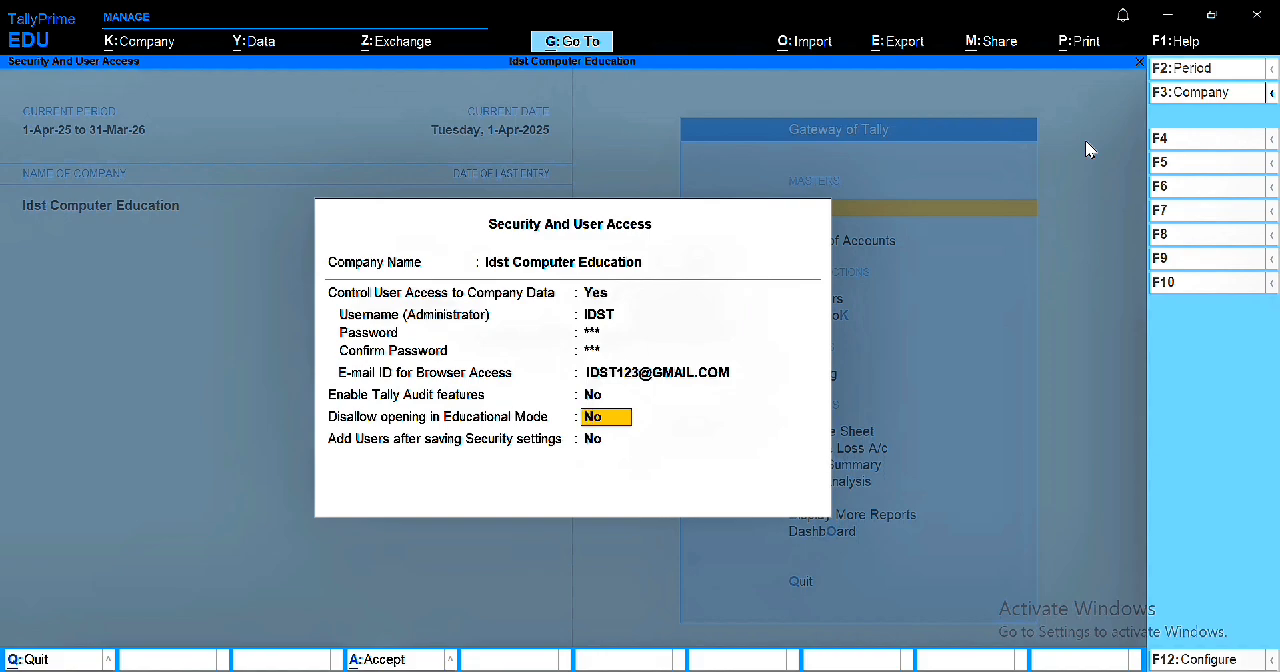
{"action": "key", "text": "Return"}
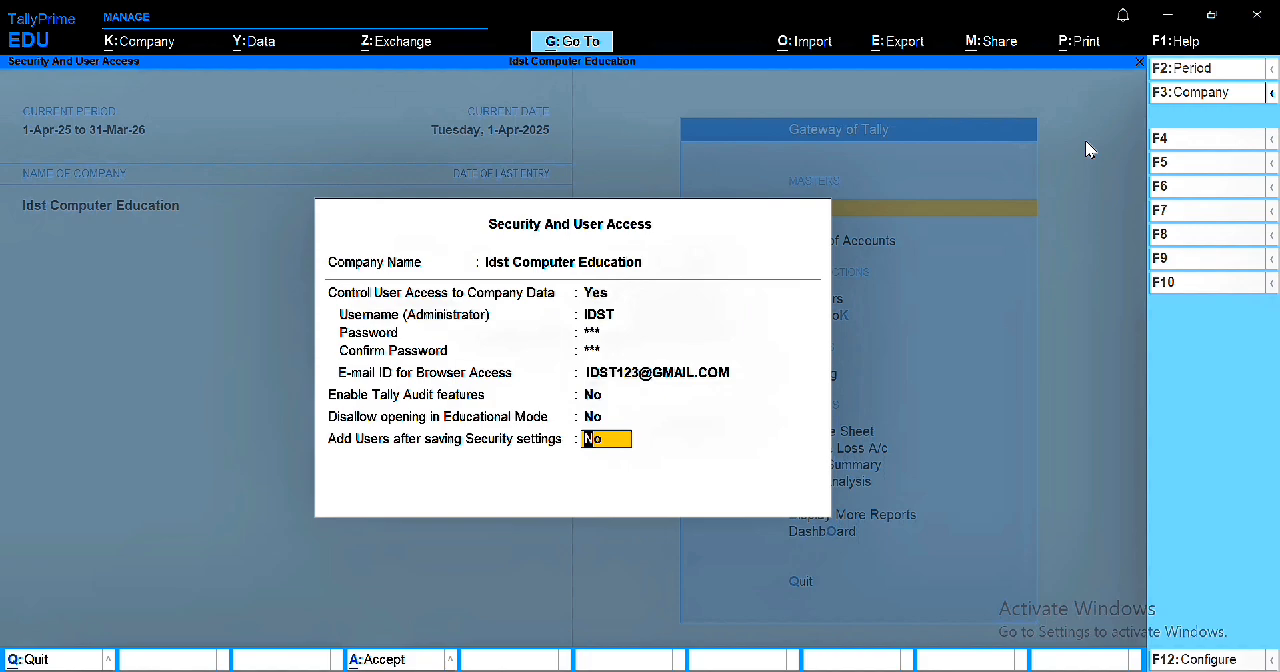
{"action": "key", "text": "Return"}
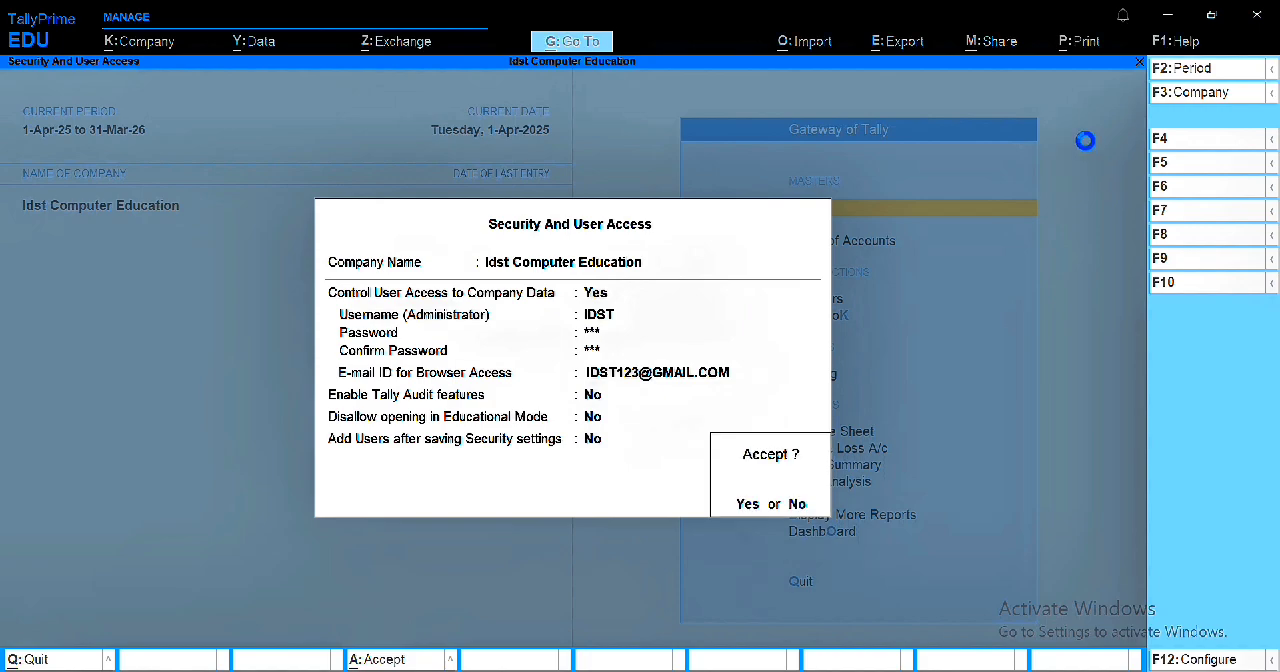
{"action": "key", "text": "Return"}
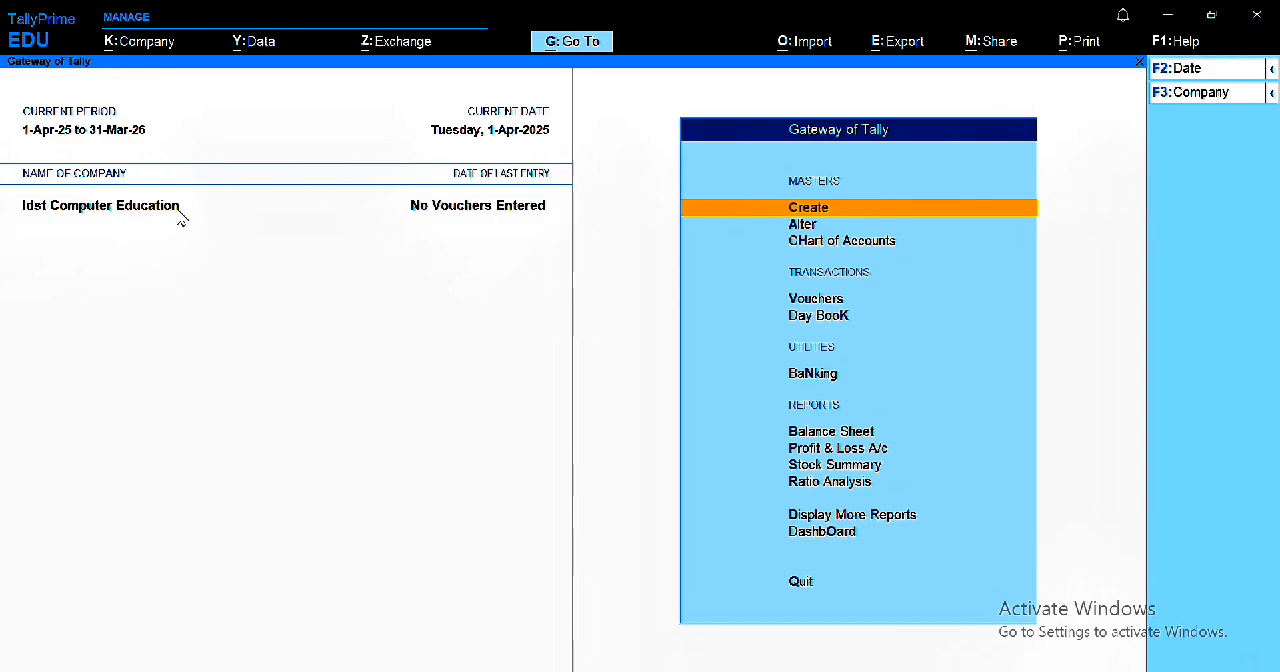
Step: Shut the company Idst Computer Education
{"action": "key", "text": "ctrl"}
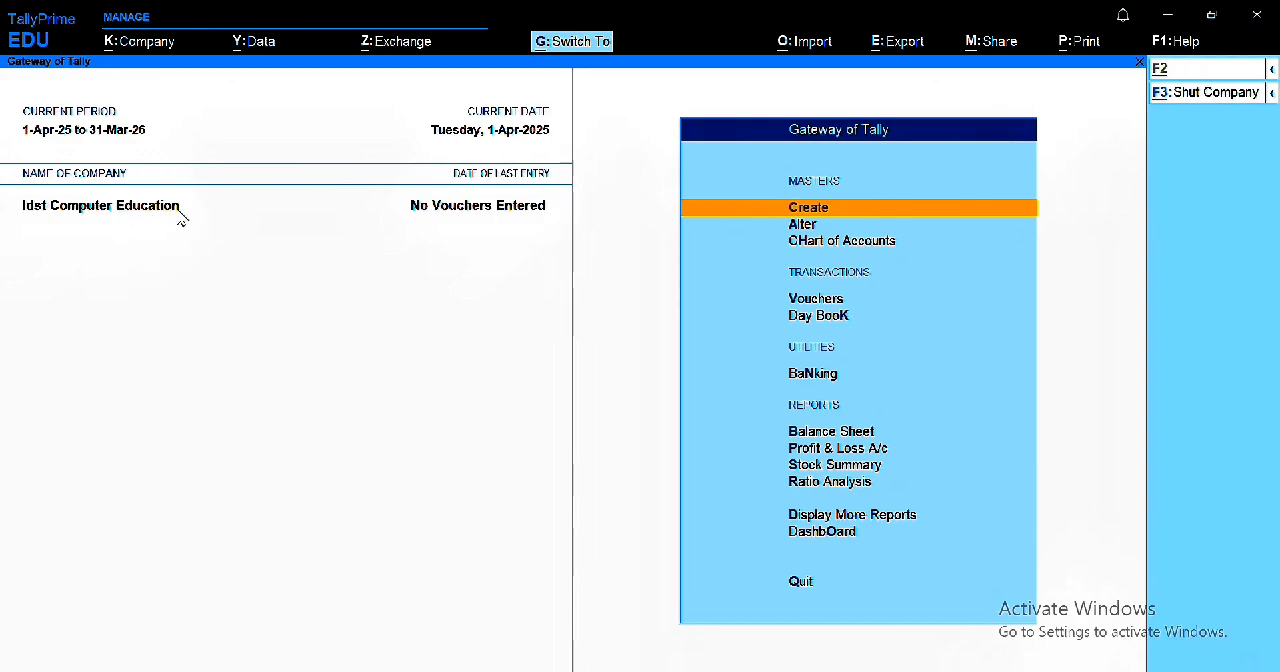
{"action": "key", "text": "ctrl+F3"}
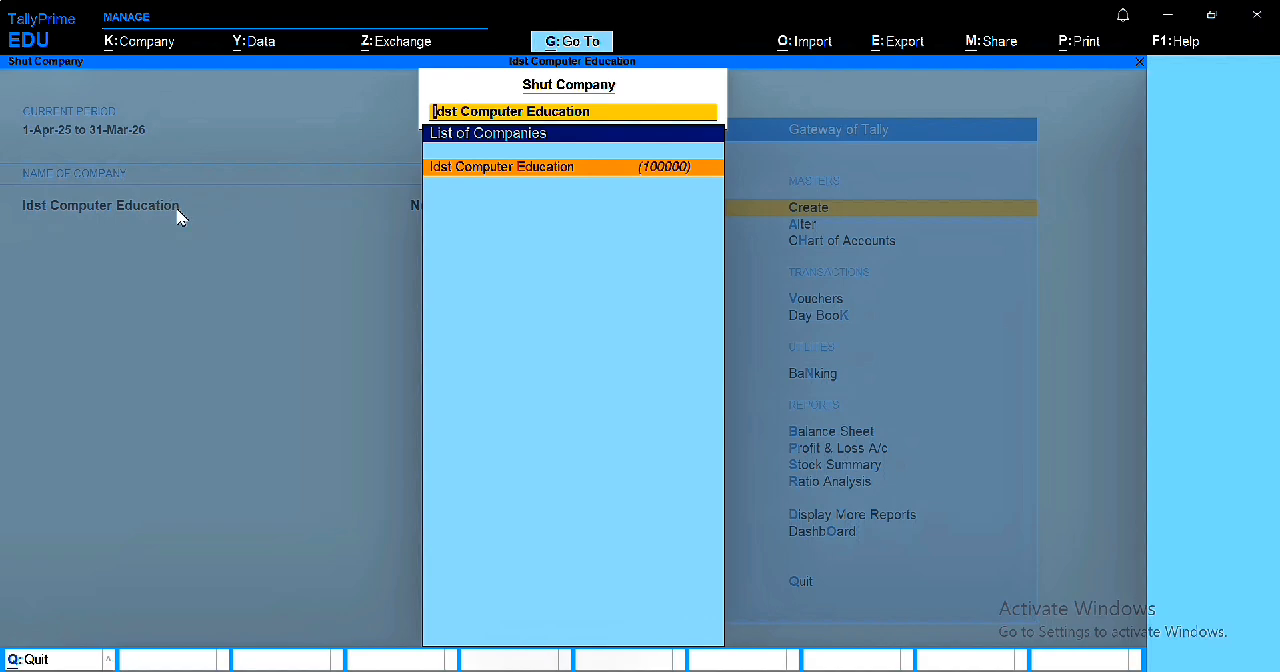
{"action": "key", "text": "Return"}
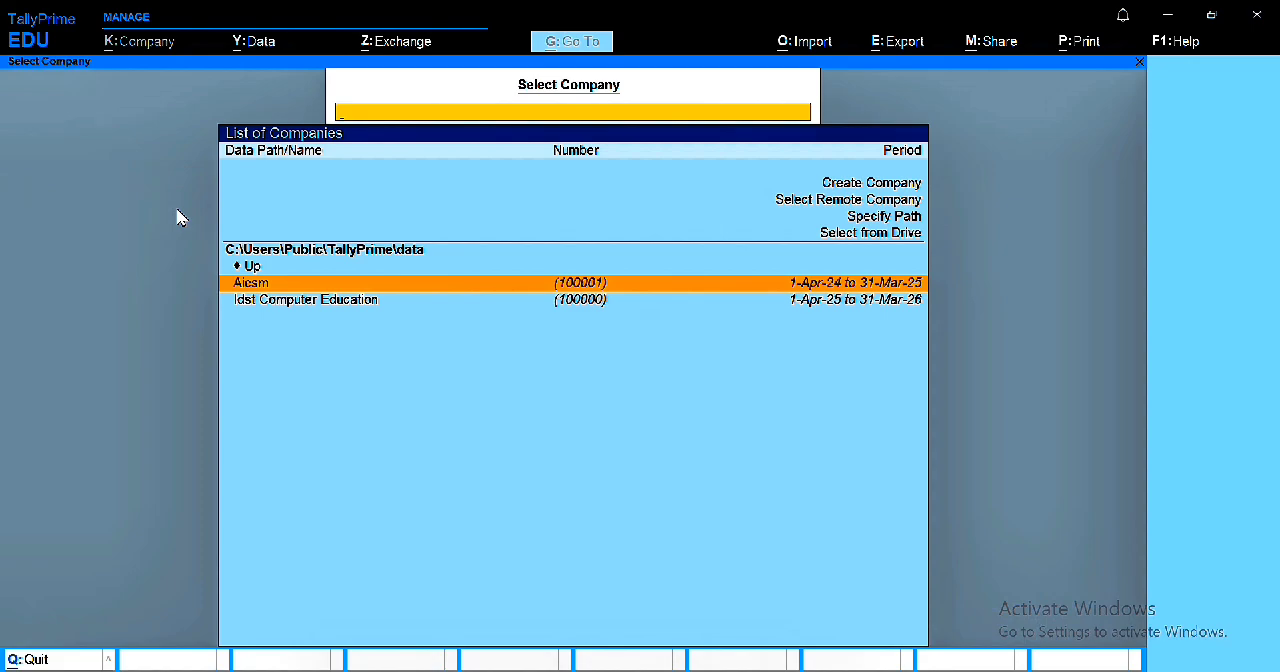
Step: Reopen the company Idst Computer Education and log in as IDST with the administrator password
{"action": "key", "text": "Down"}
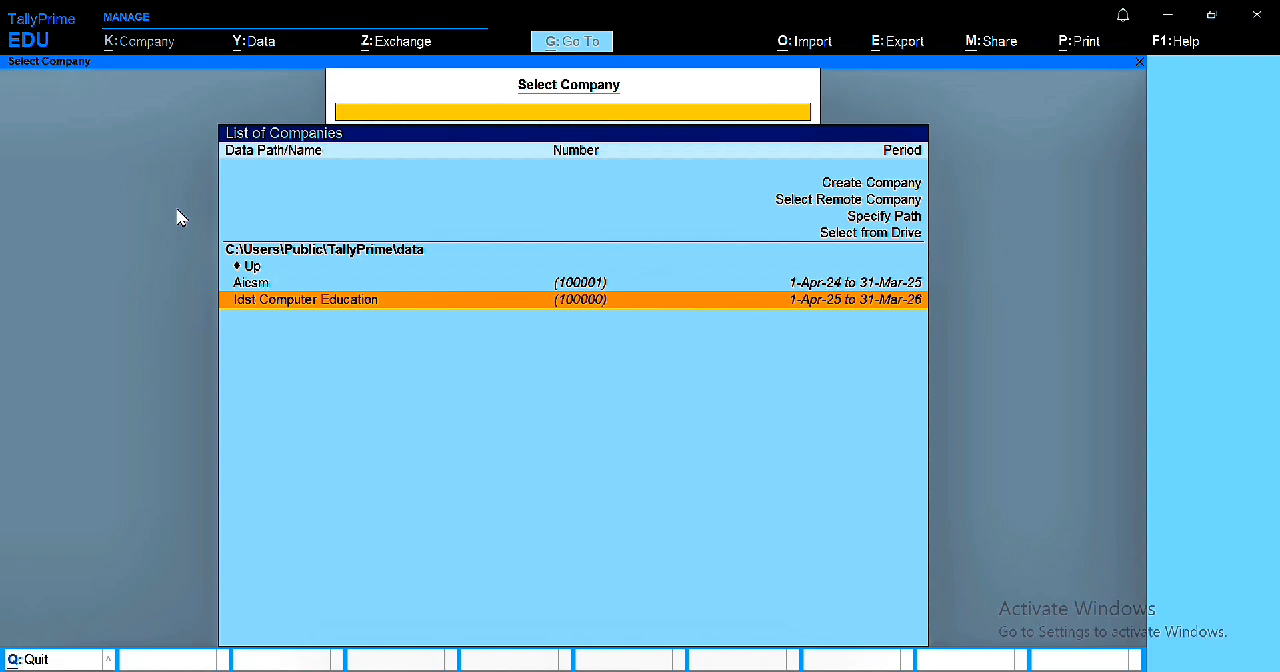
{"action": "key", "text": "Return"}
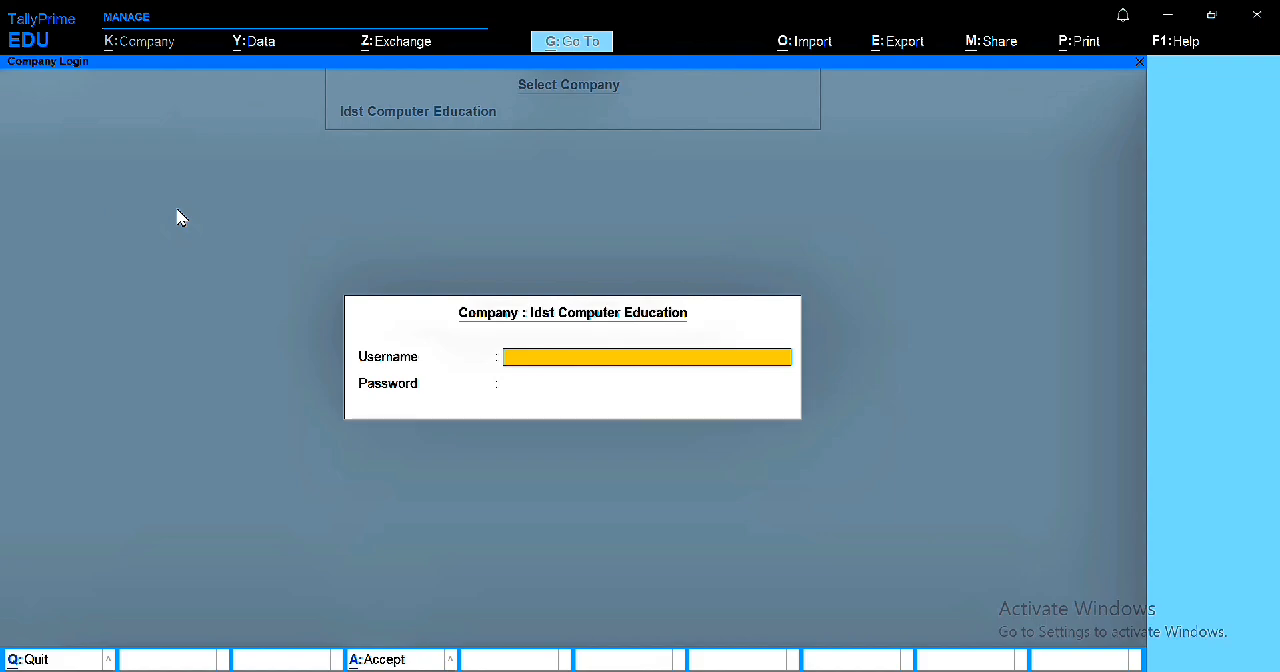
{"action": "type", "text": "IDST"}
{"action": "key", "text": "Return"}
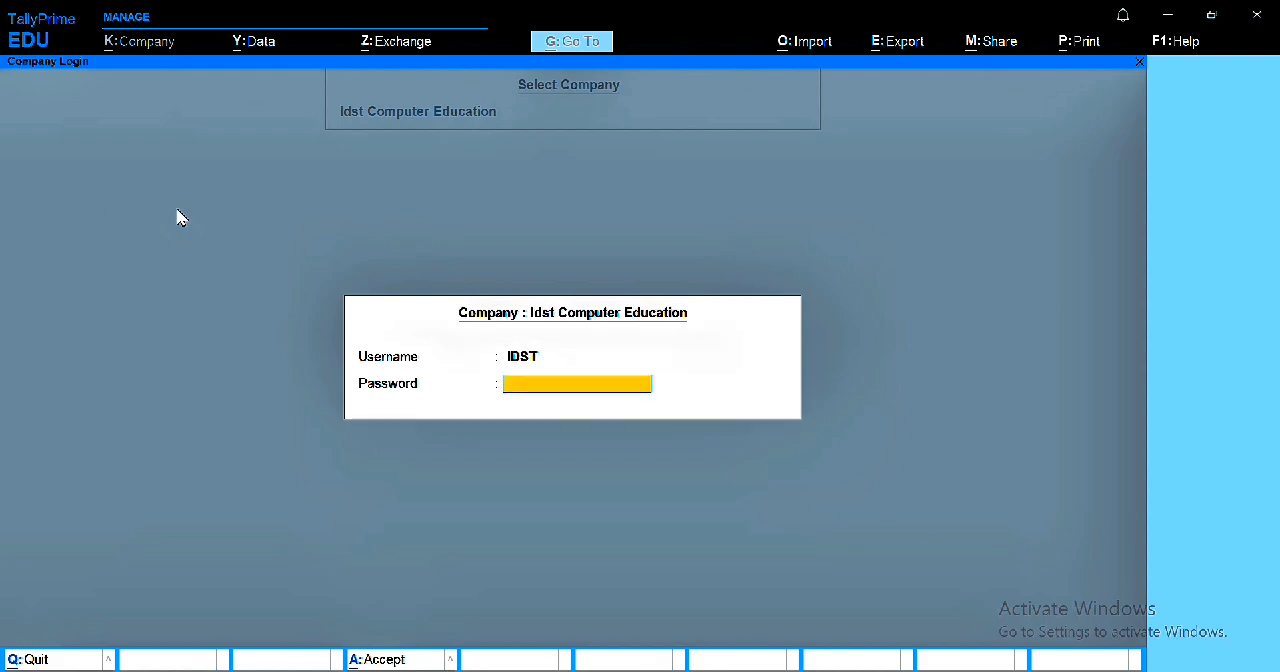
{"action": "key", "text": "Return"}
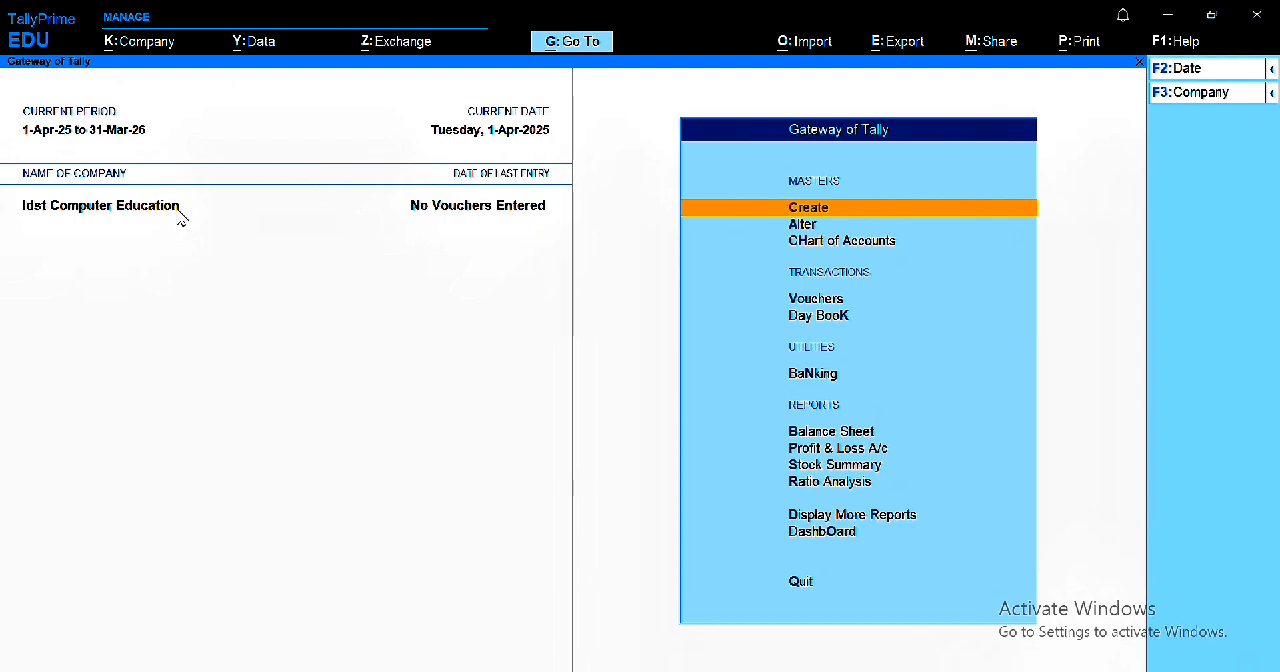
Step: Open the TallyVault configuration and choose Idst Computer Education as the company to encrypt
{"action": "key", "text": "alt+k"}
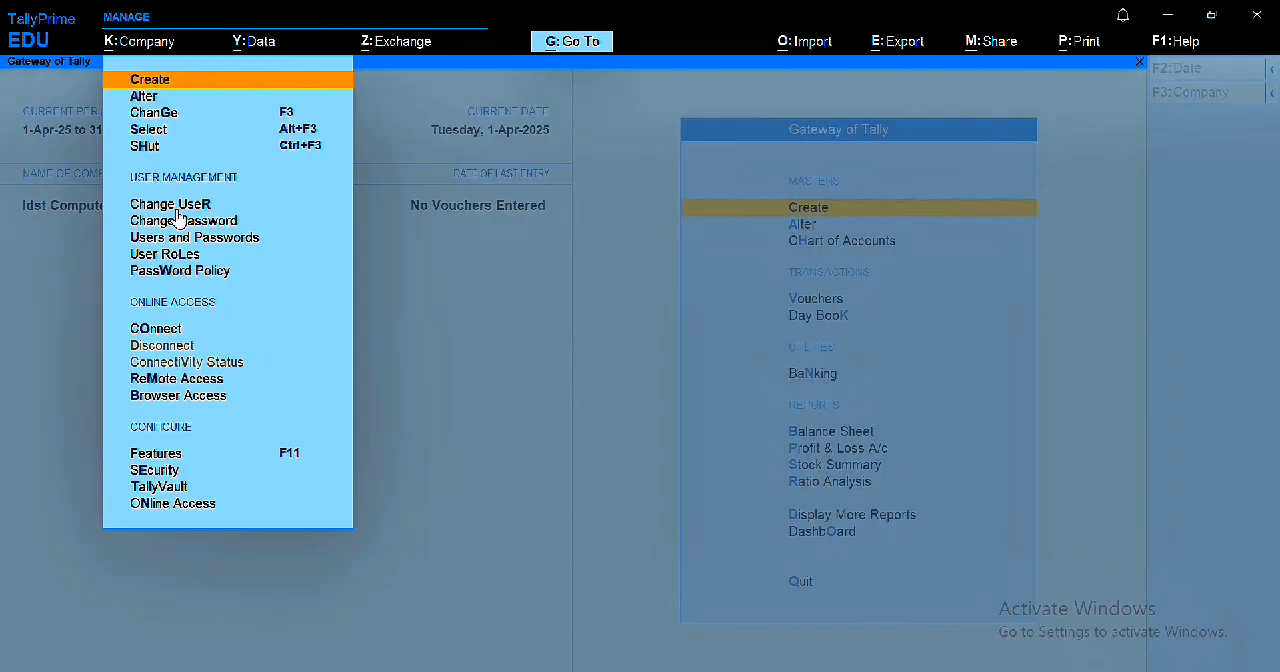
{"action": "key", "text": "Down"}
{"action": "key", "text": "Down"}
{"action": "key", "text": "Down"}
{"action": "key", "text": "Down"}
{"action": "key", "text": "Down"}
{"action": "key", "text": "Down"}
{"action": "key", "text": "Down"}
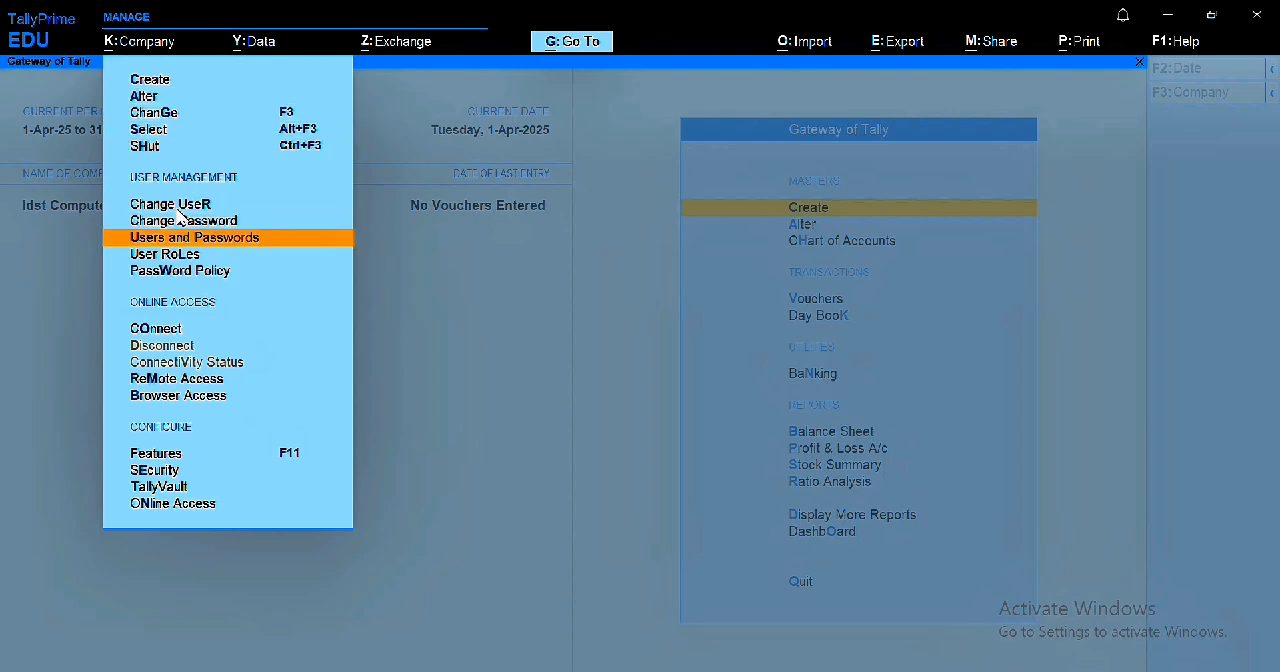
{"action": "key", "text": "Down"}
{"action": "key", "text": "Down"}
{"action": "key", "text": "Down"}
{"action": "key", "text": "Down"}
{"action": "key", "text": "Down"}
{"action": "key", "text": "Down"}
{"action": "key", "text": "Down"}
{"action": "key", "text": "Down"}
{"action": "key", "text": "Down"}
{"action": "key", "text": "Down"}
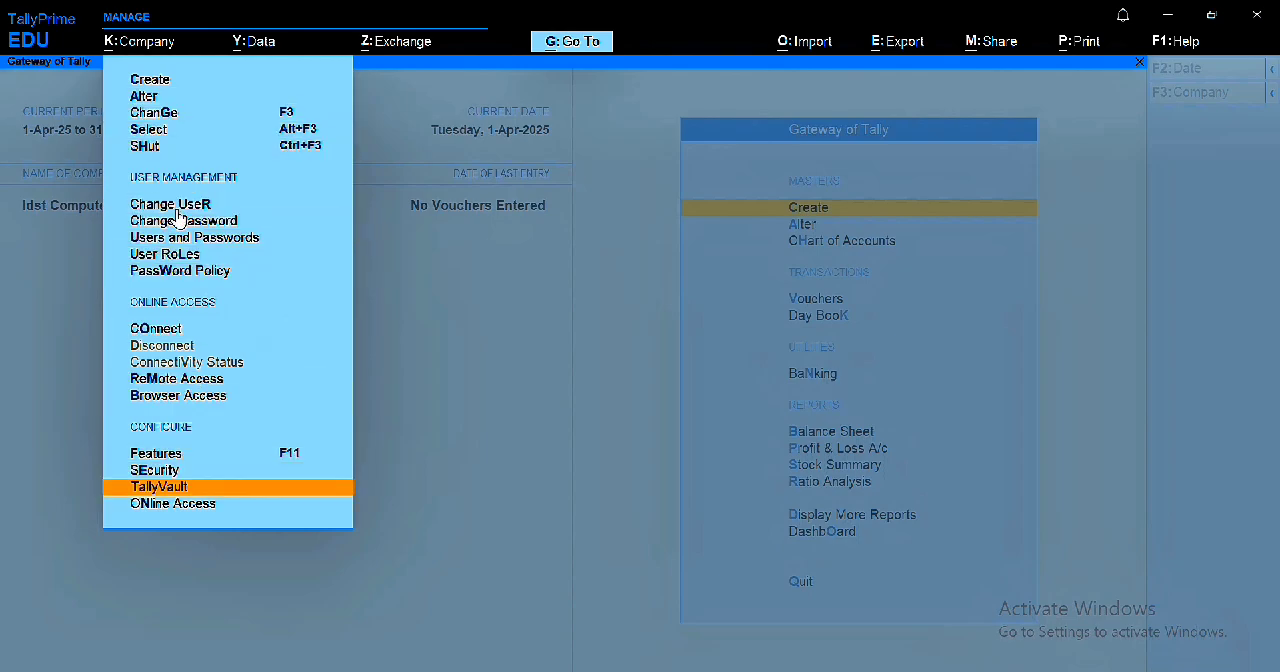
{"action": "key", "text": "Return"}
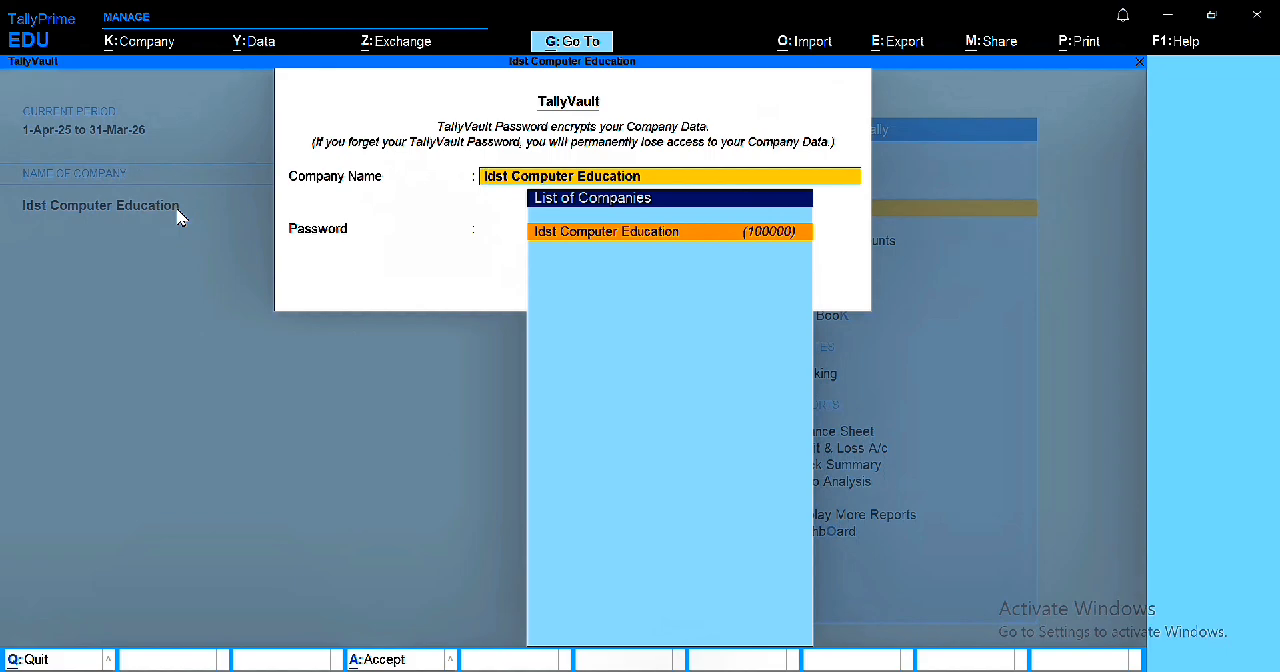
{"action": "key", "text": "Return"}
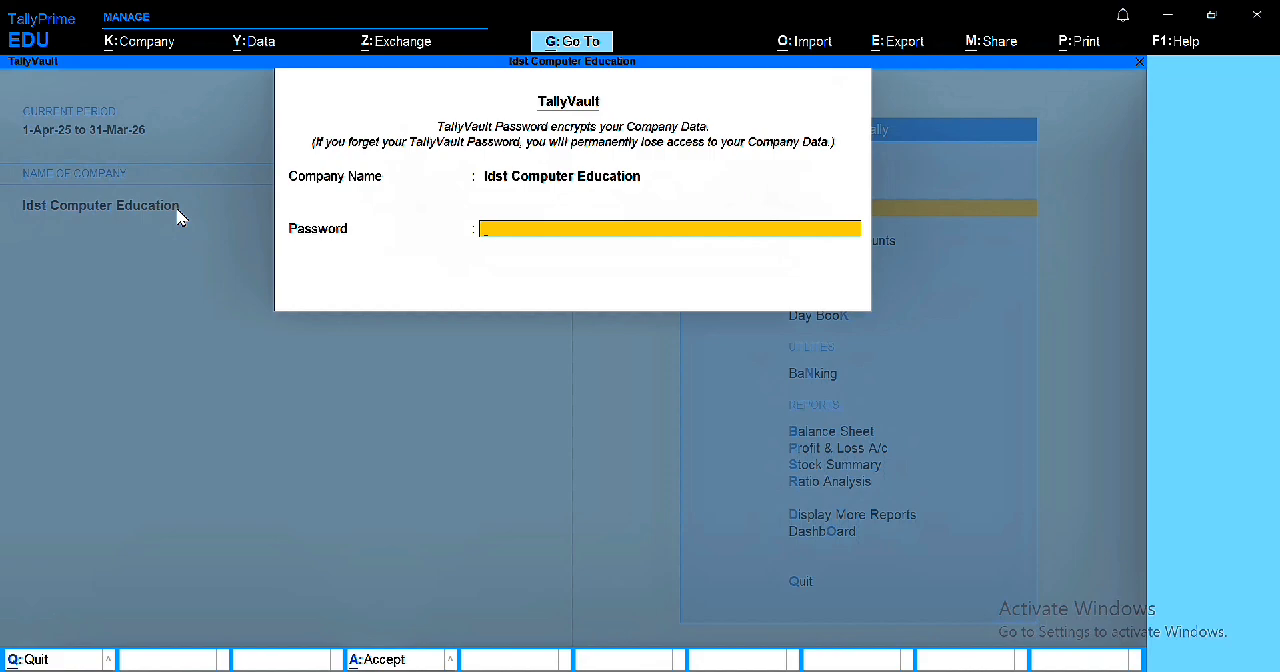
Step: Enter and confirm the TallyVault password, accept it, and agree to create a copy of the company
{"action": "key", "text": "Return"}
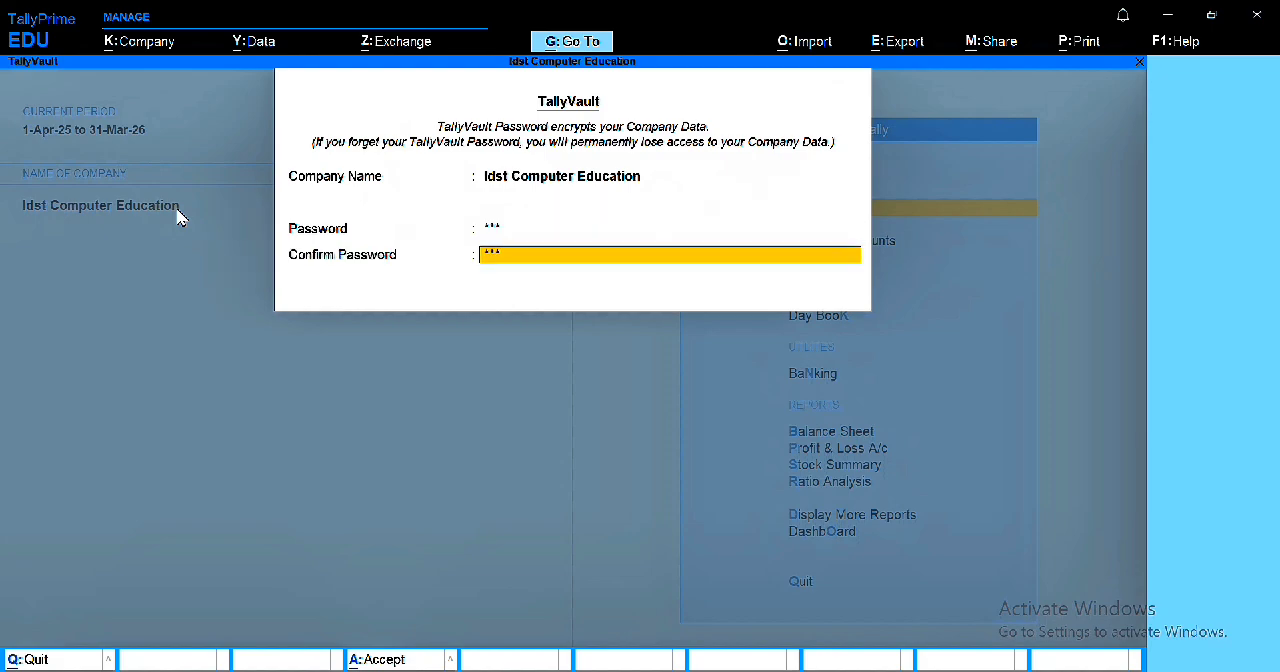
{"action": "key", "text": "Return"}
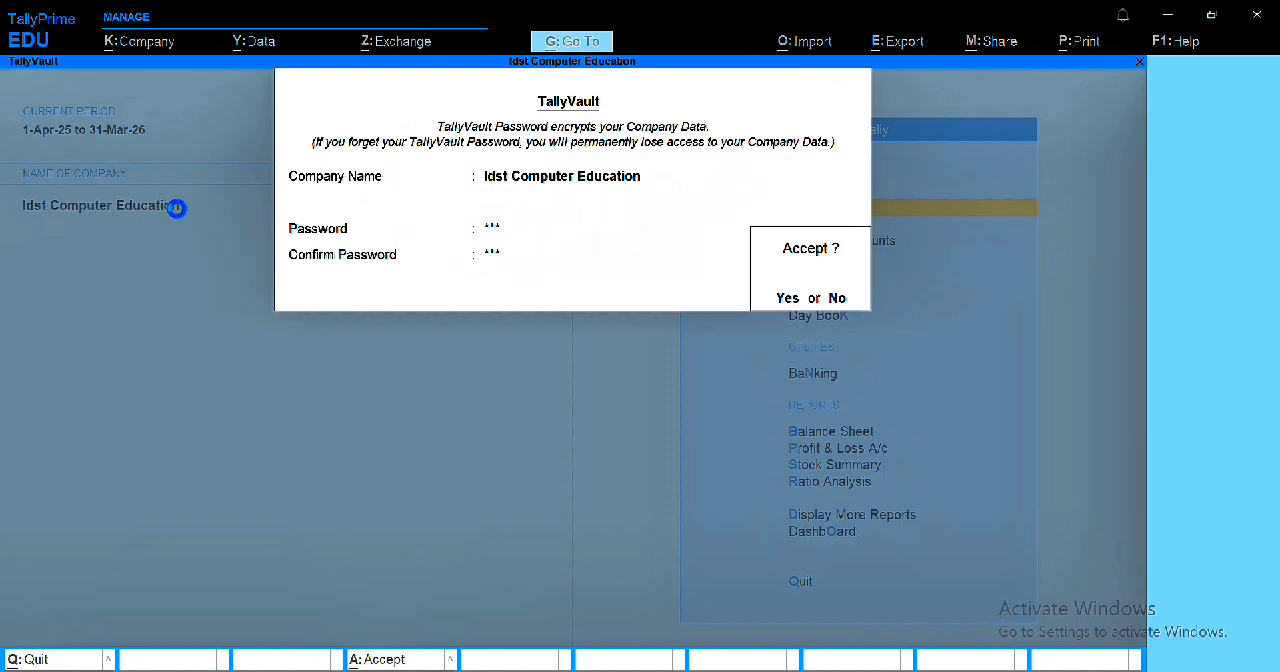
{"action": "key", "text": "y"}
{"action": "key", "text": "y"}
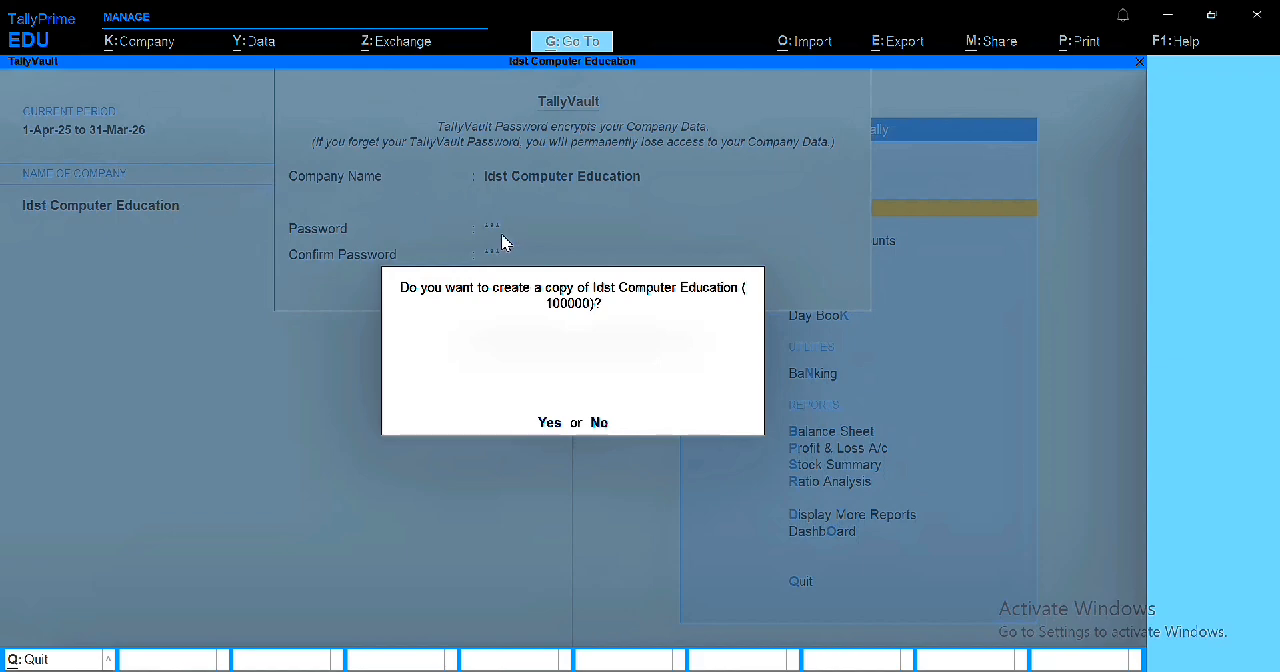
{"action": "key", "text": "y"}
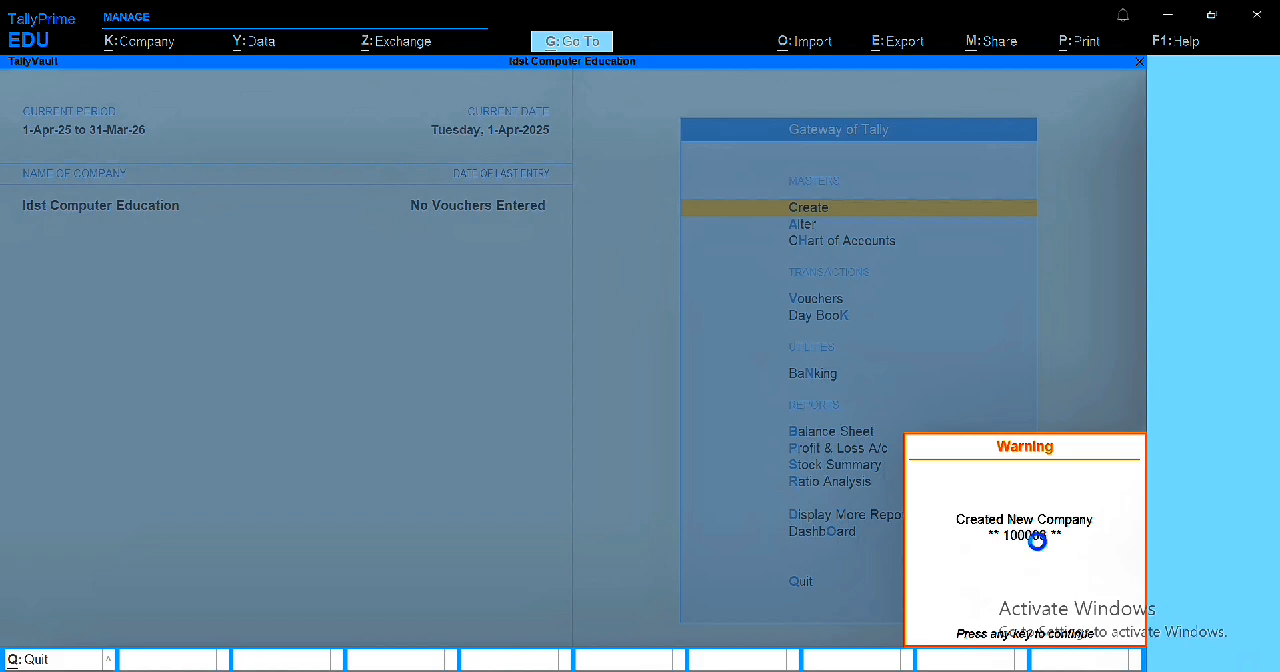
Step: Acknowledge the new company copy, unlock the encrypted company with the TallyVault password, and log in as IDST with the user password
{"action": "key", "text": "Return"}
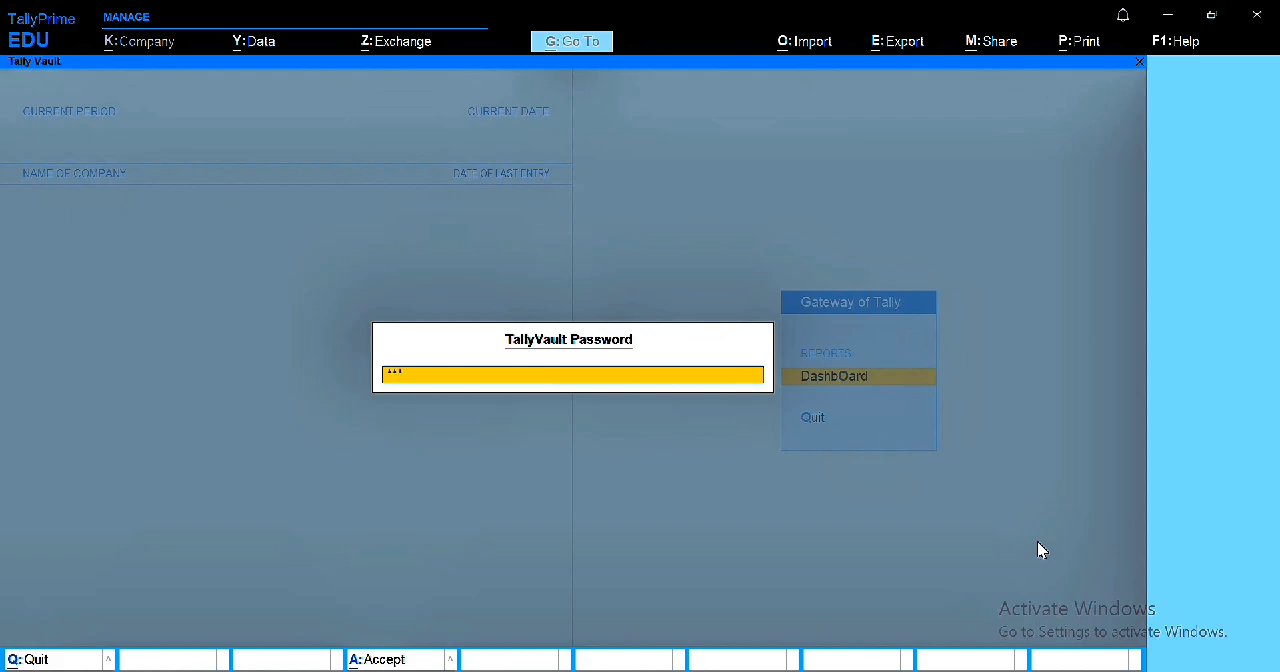
{"action": "key", "text": "Return"}
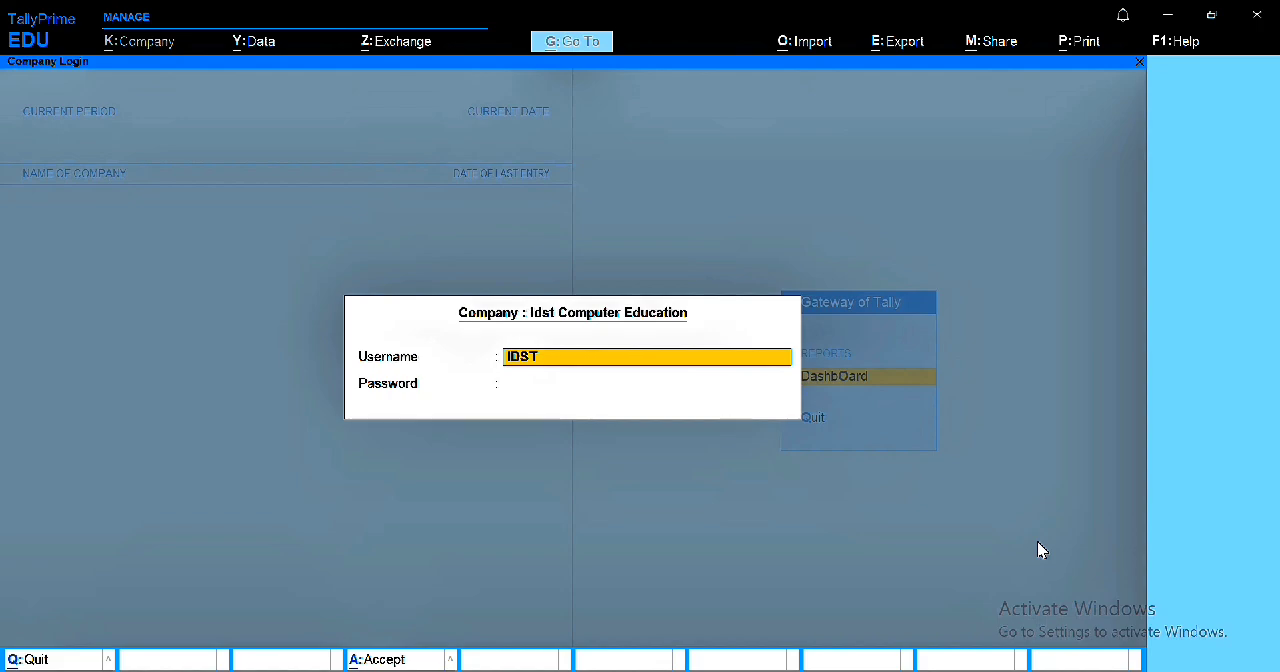
{"action": "key", "text": "Return"}
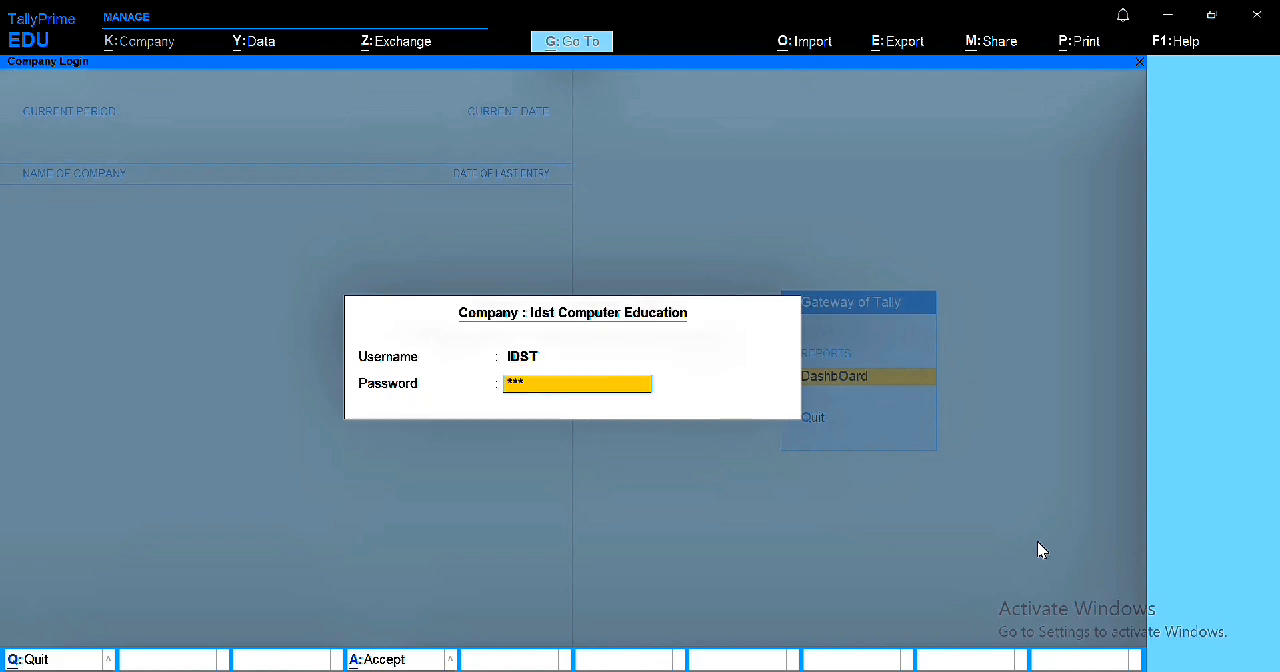
{"action": "key", "text": "Return"}
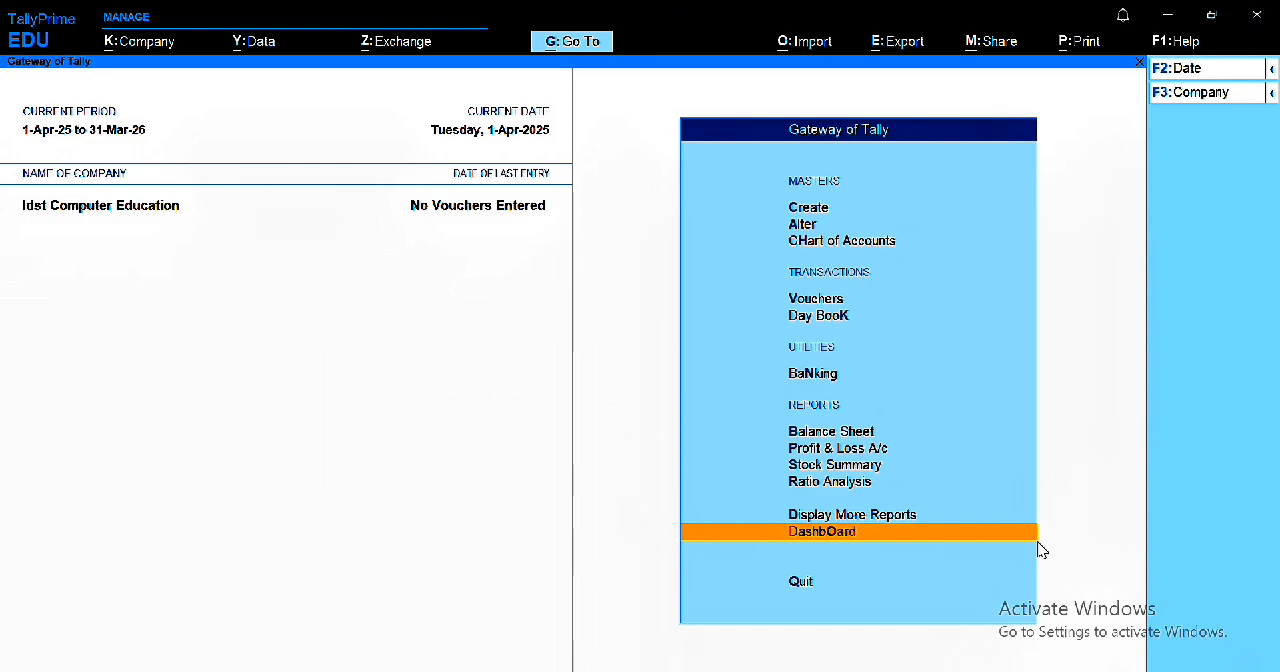
Step: Shut the encrypted company Idst Computer Education
{"action": "key", "text": "ctrl"}
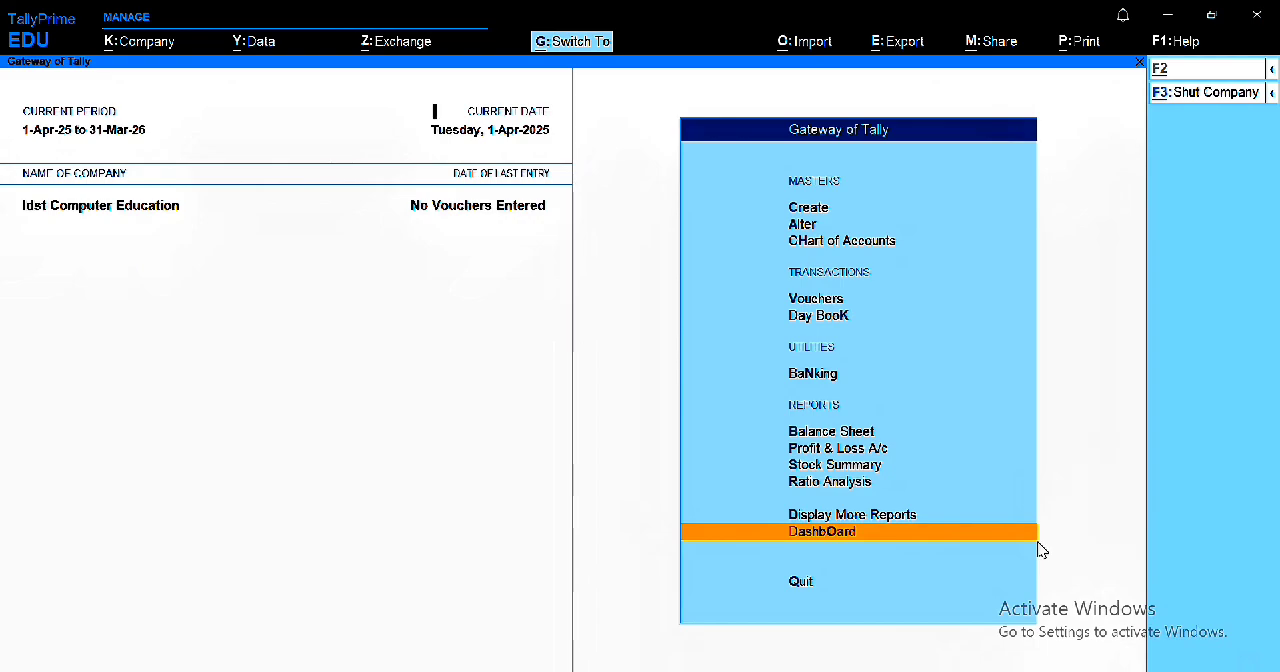
{"action": "key", "text": "ctrl+F3"}
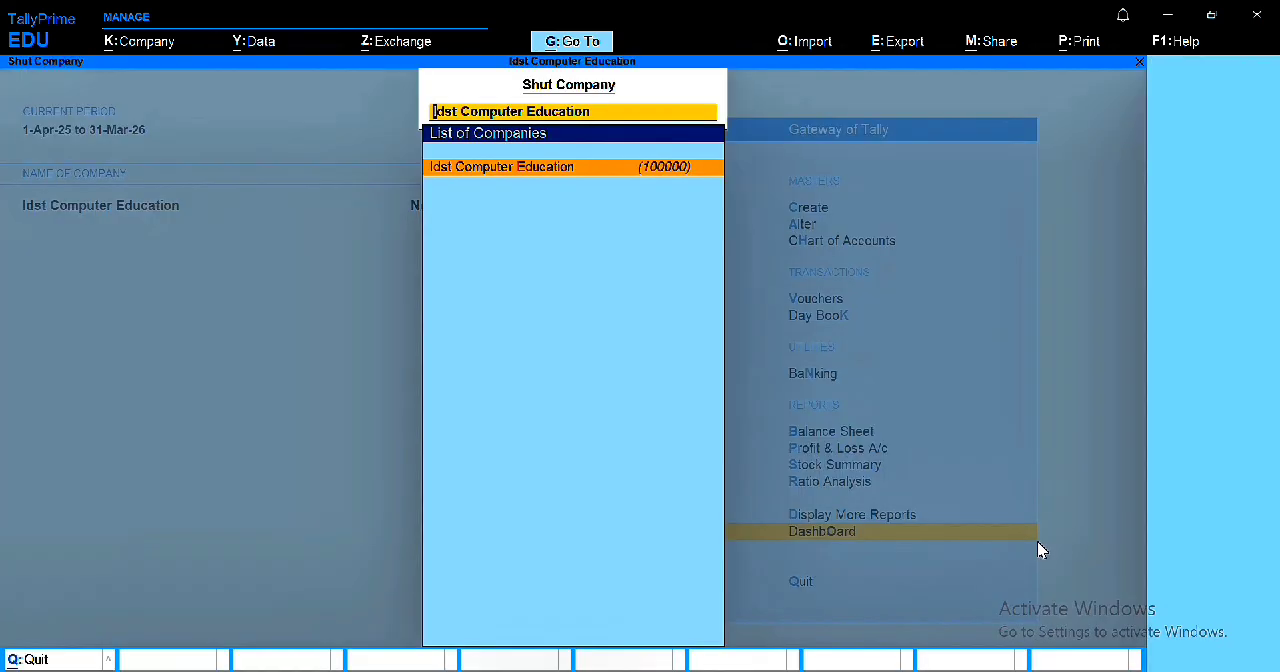
{"action": "key", "text": "Return"}
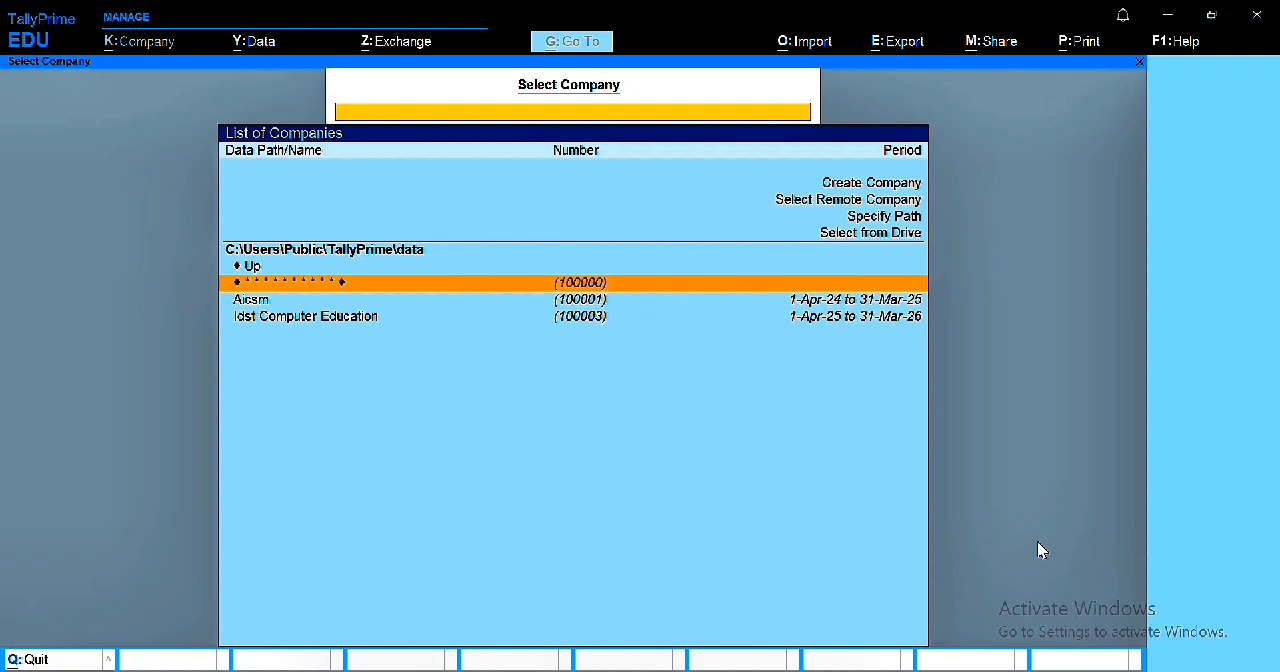
Step: Reopen the company with the masked name, enter its TallyVault password, and log in as IDST with the user password
{"action": "key", "text": "Return"}
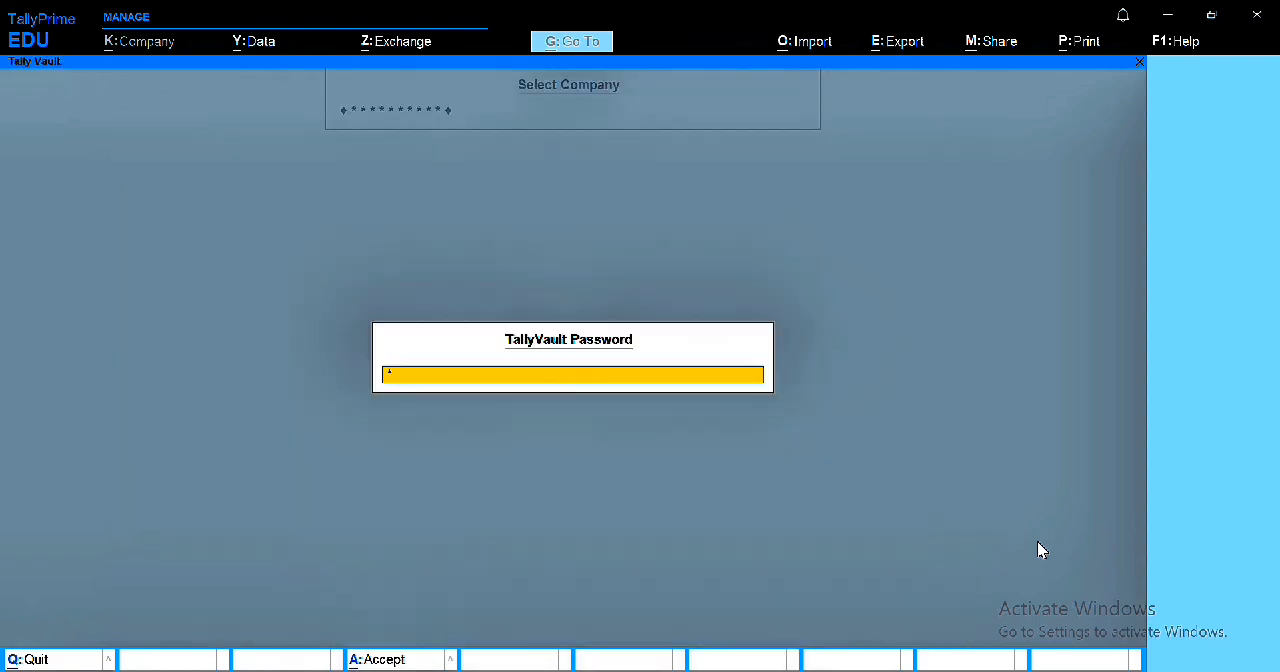
{"action": "key", "text": "Return"}
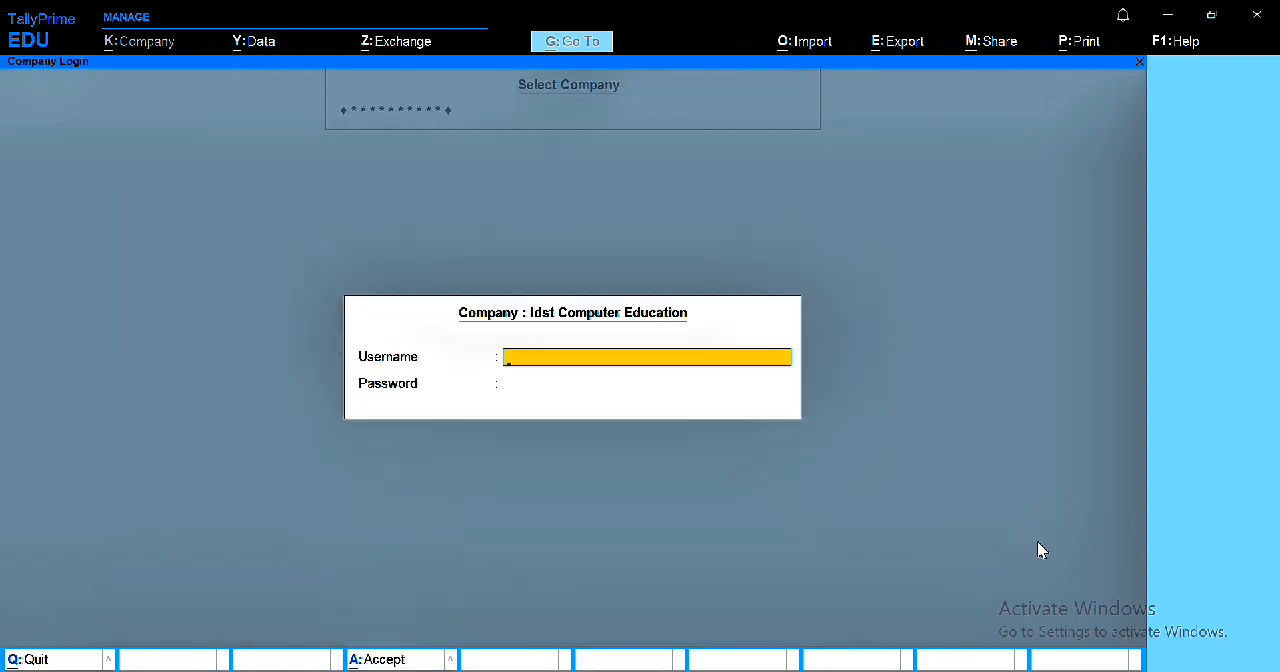
{"action": "type", "text": "IDST"}
{"action": "key", "text": "Return"}
{"action": "type", "text": "*"}
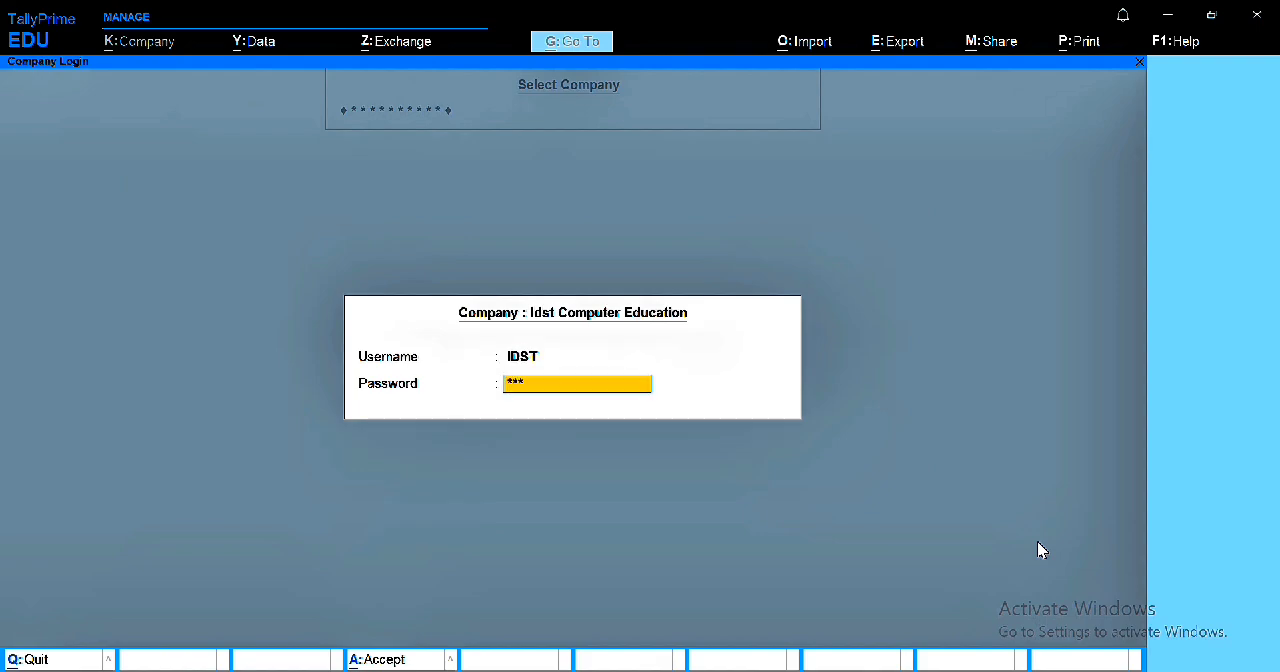
{"action": "type", "text": "**"}
{"action": "key", "text": "Return"}
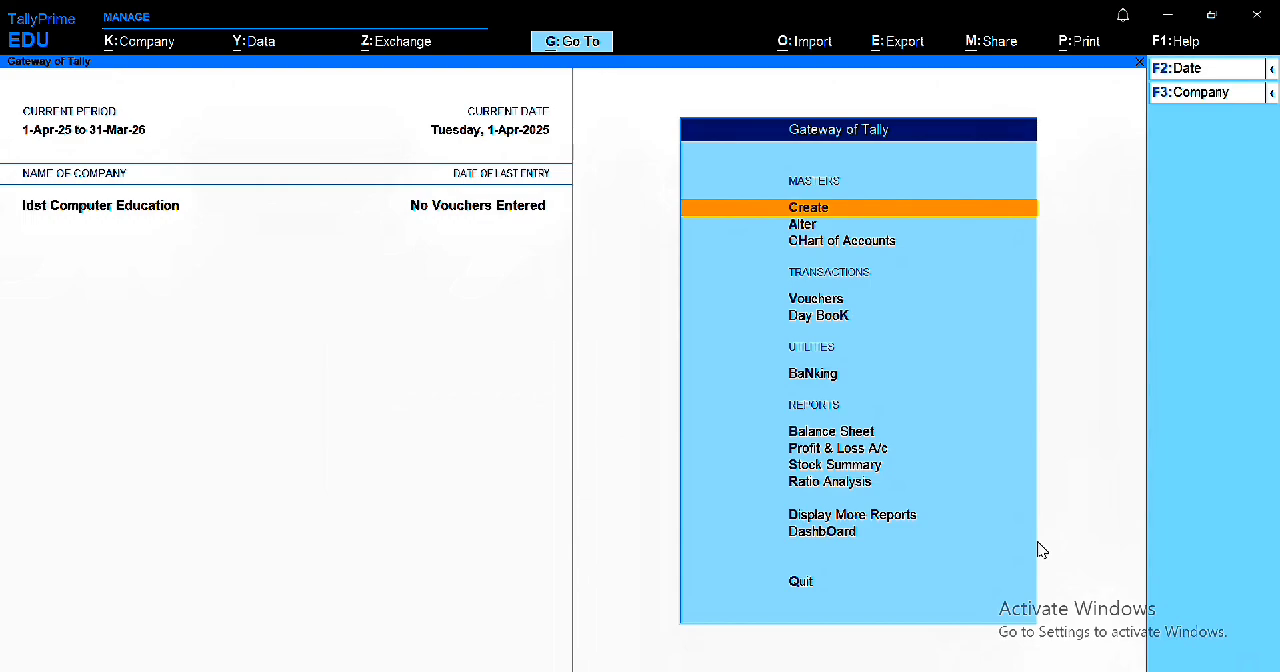